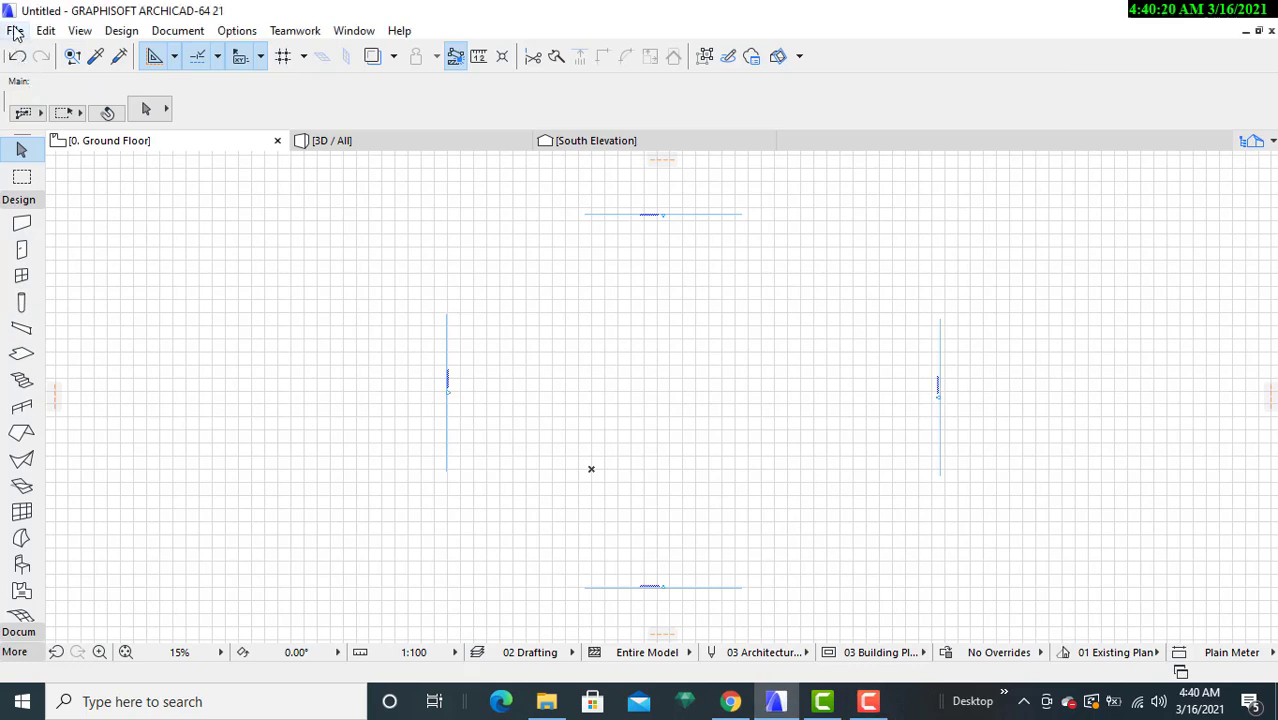
# - Open Place External Drawing from the File menu to browse the Printing folder's PDFs
pyautogui.click(15, 31)
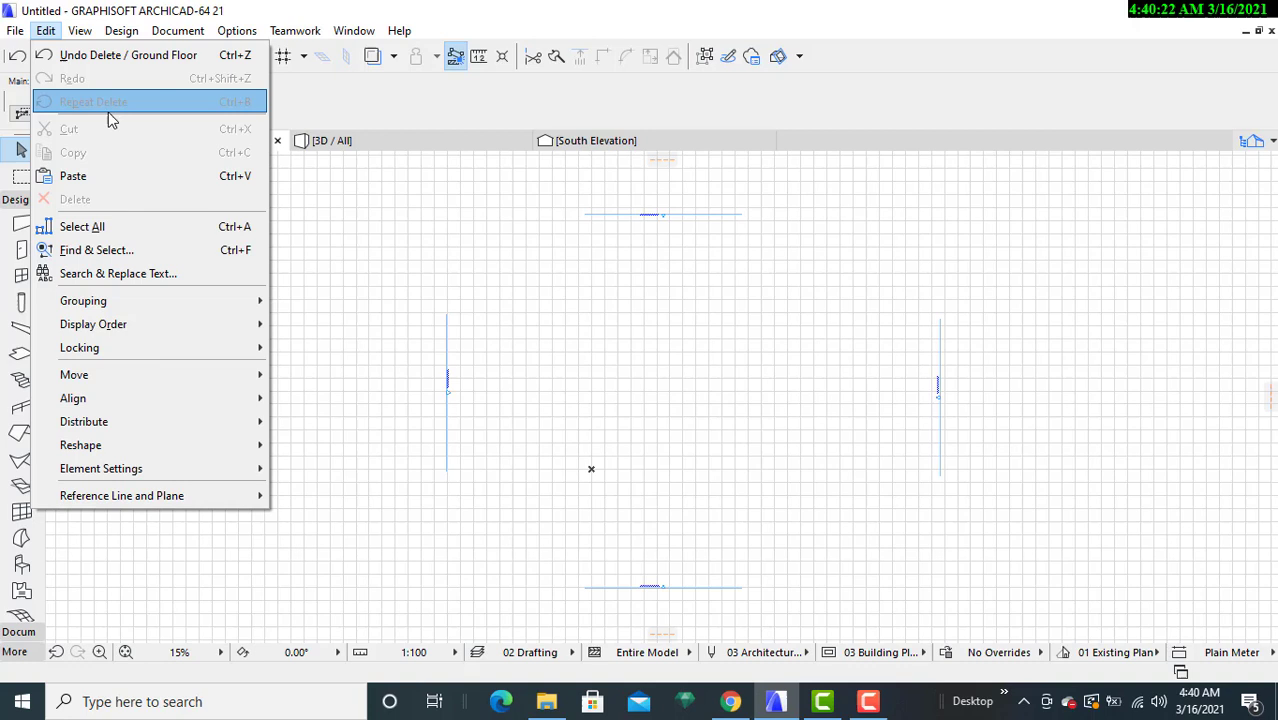
pyautogui.moveTo(40, 300)
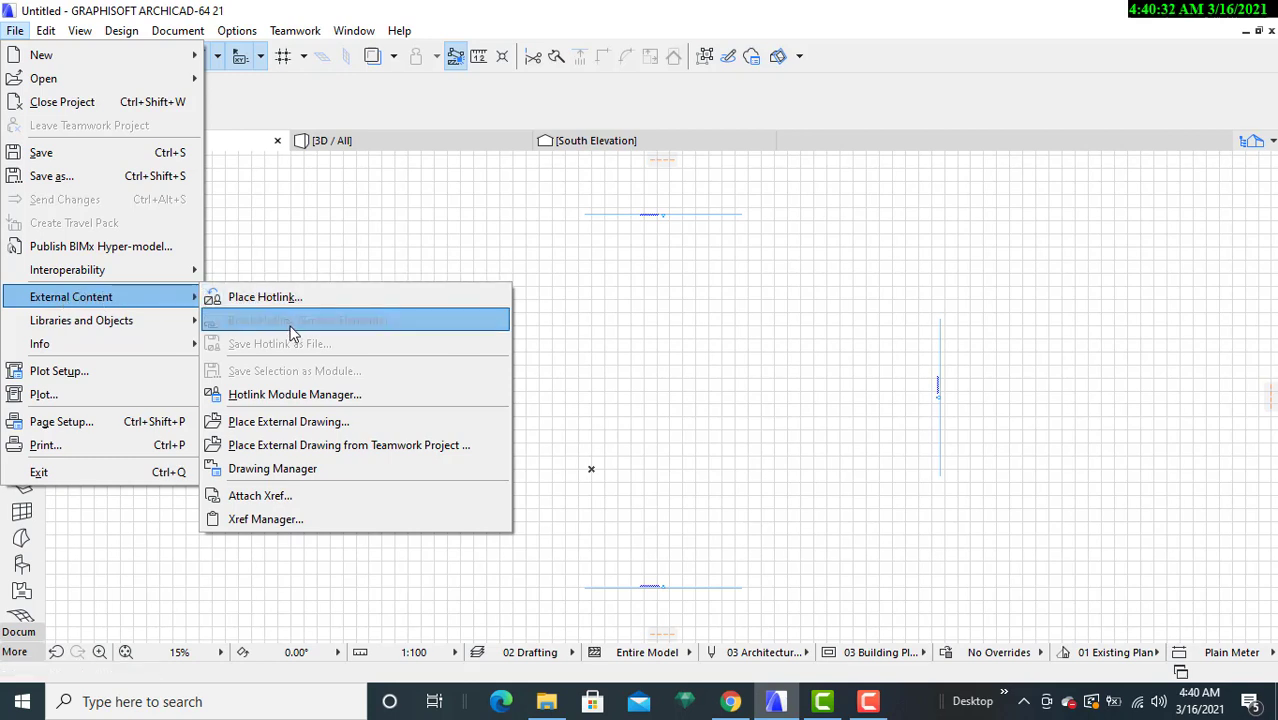
pyautogui.click(297, 427)
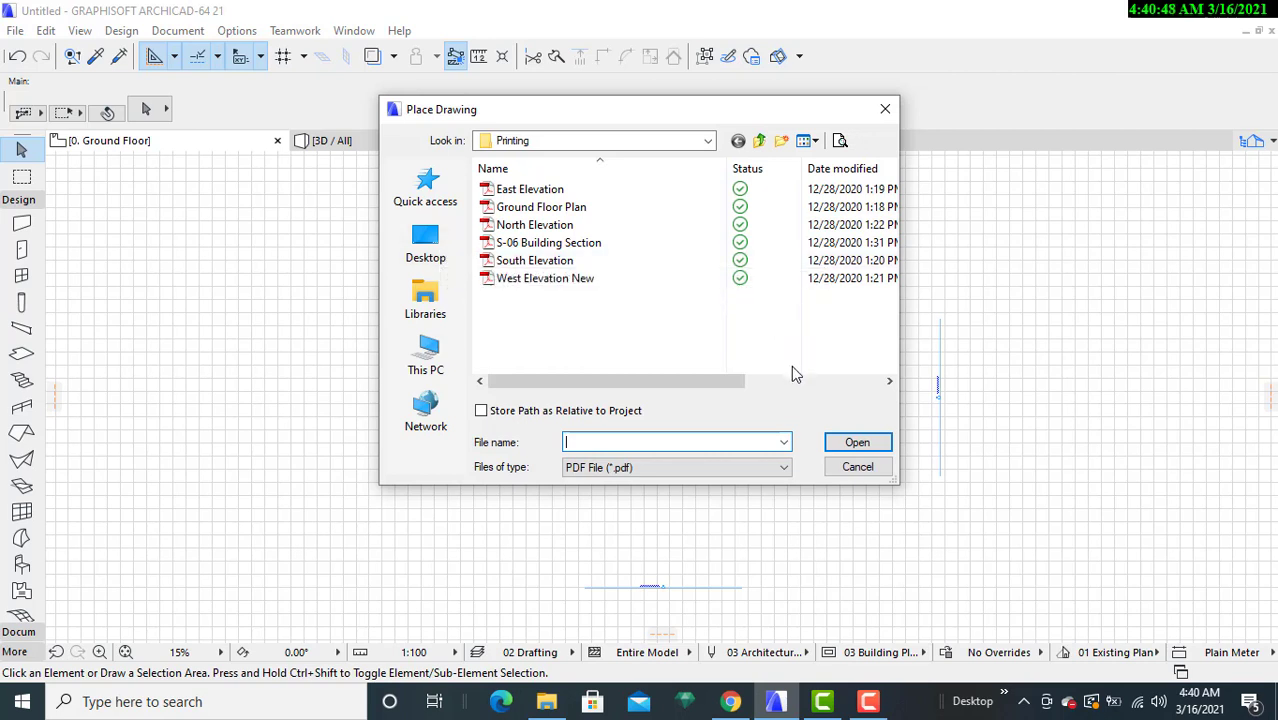
# - Select the Ground Floor Plan PDF and open it for placement
pyautogui.moveTo(722, 382); pyautogui.dragTo(596, 381)
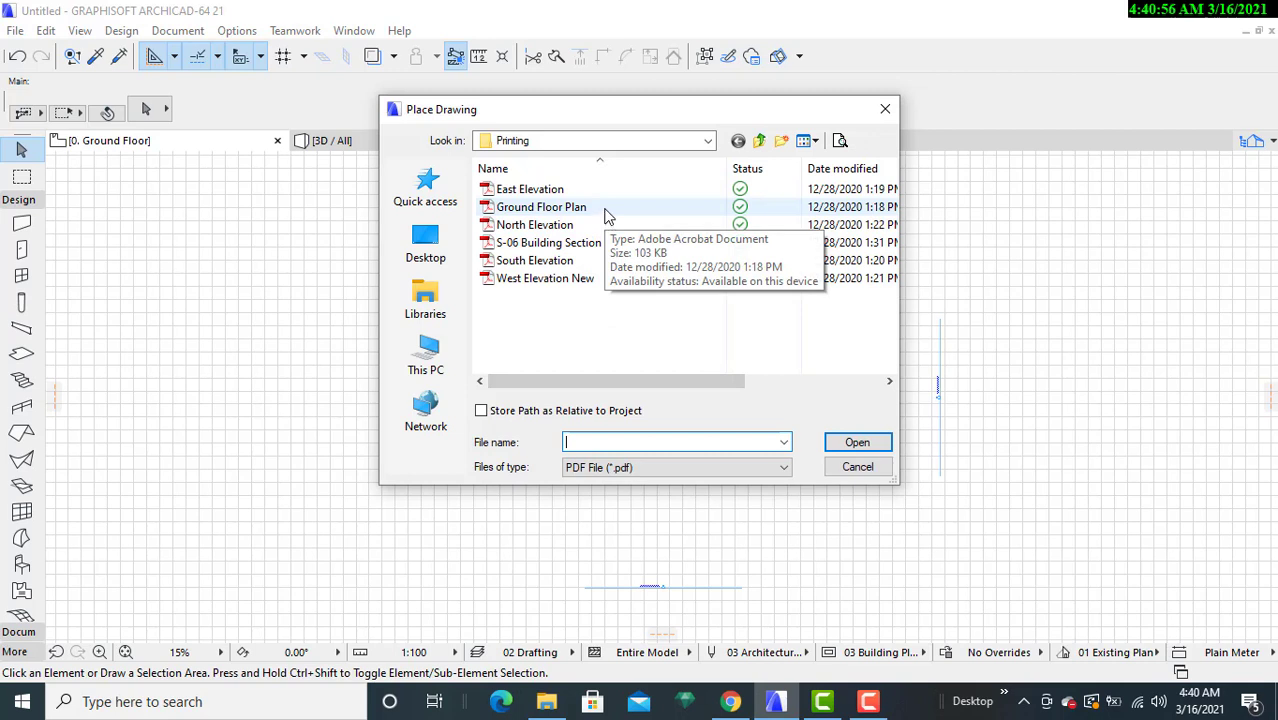
pyautogui.click(605, 214)
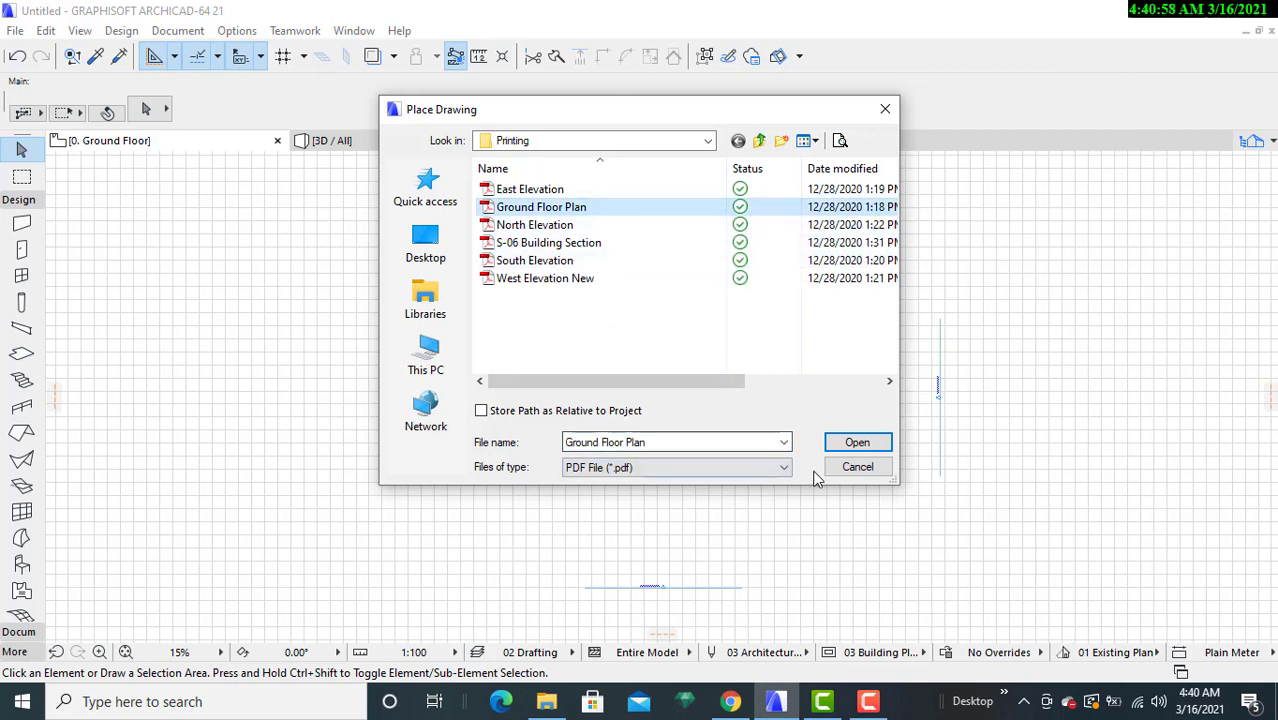
pyautogui.click(860, 446)
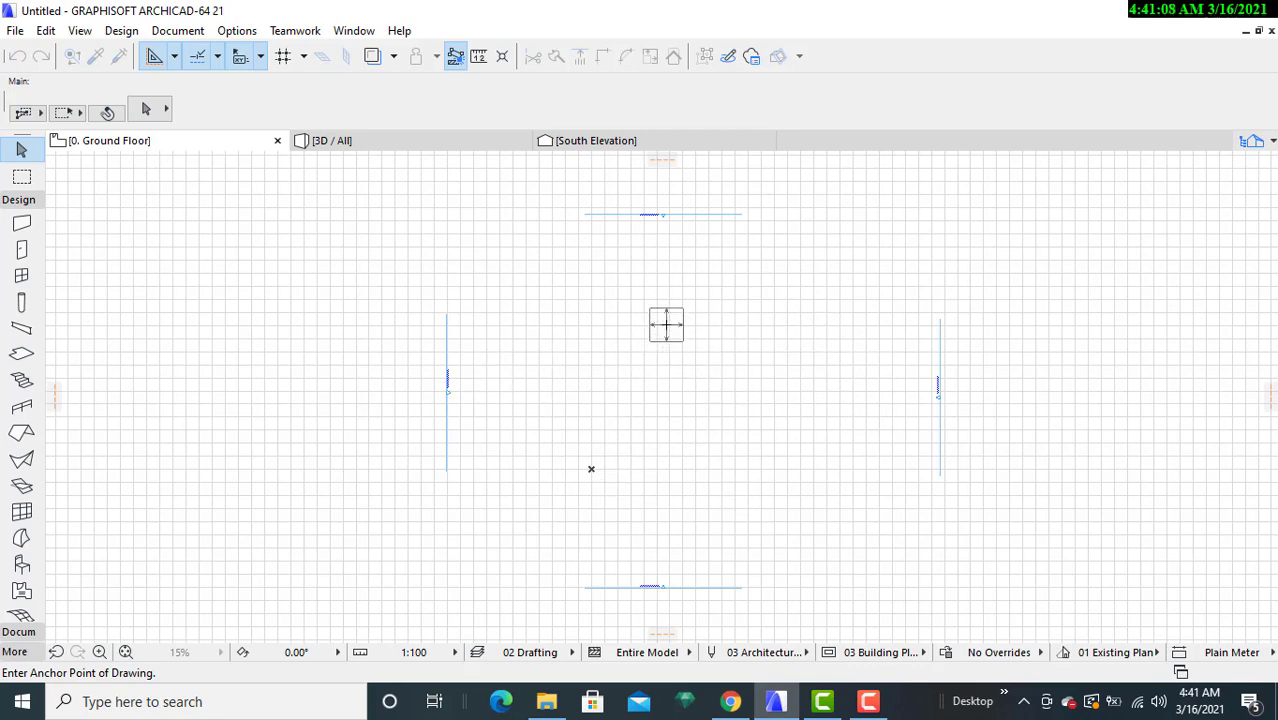
# - Set the Ground Floor Plan drawing's anchor point on the floor plan
pyautogui.click(670, 285)
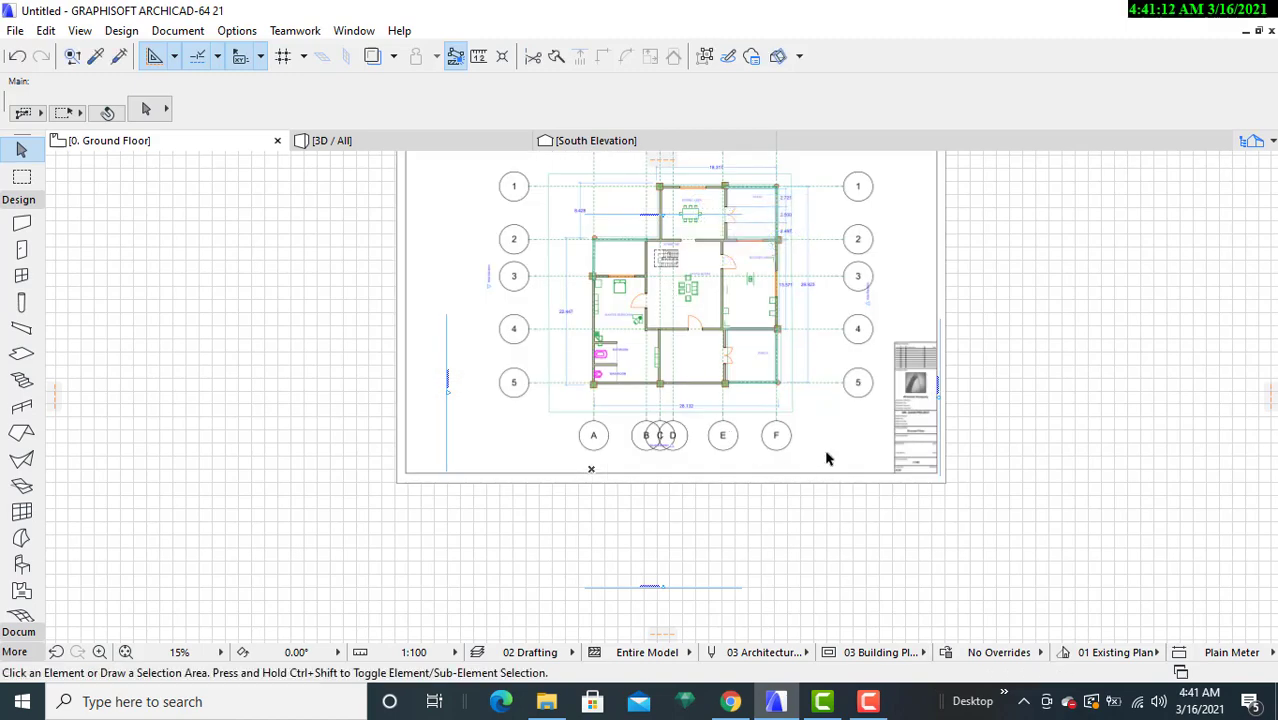
pyautogui.scroll(3, 1030, 380)
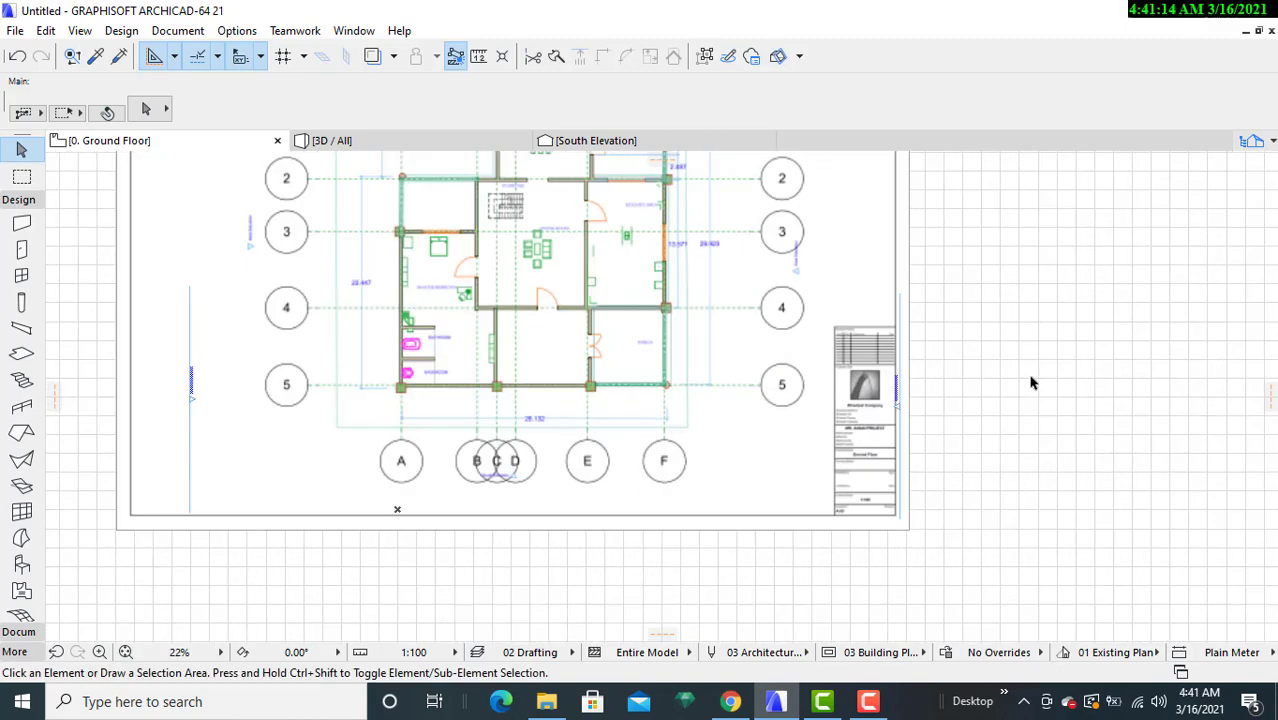
pyautogui.scroll(-4, 1030, 380)
pyautogui.moveTo(1030, 380); pyautogui.dragTo(956, 454, button='middle')
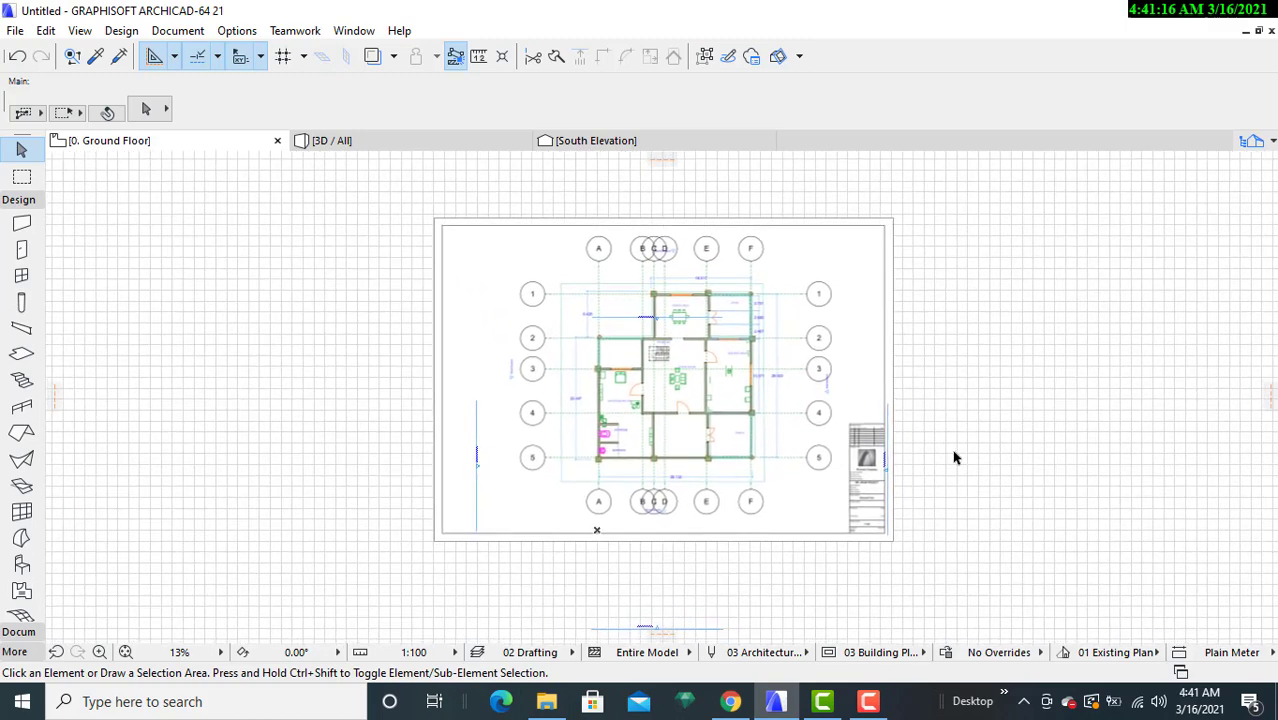
pyautogui.scroll(2, 716, 504)
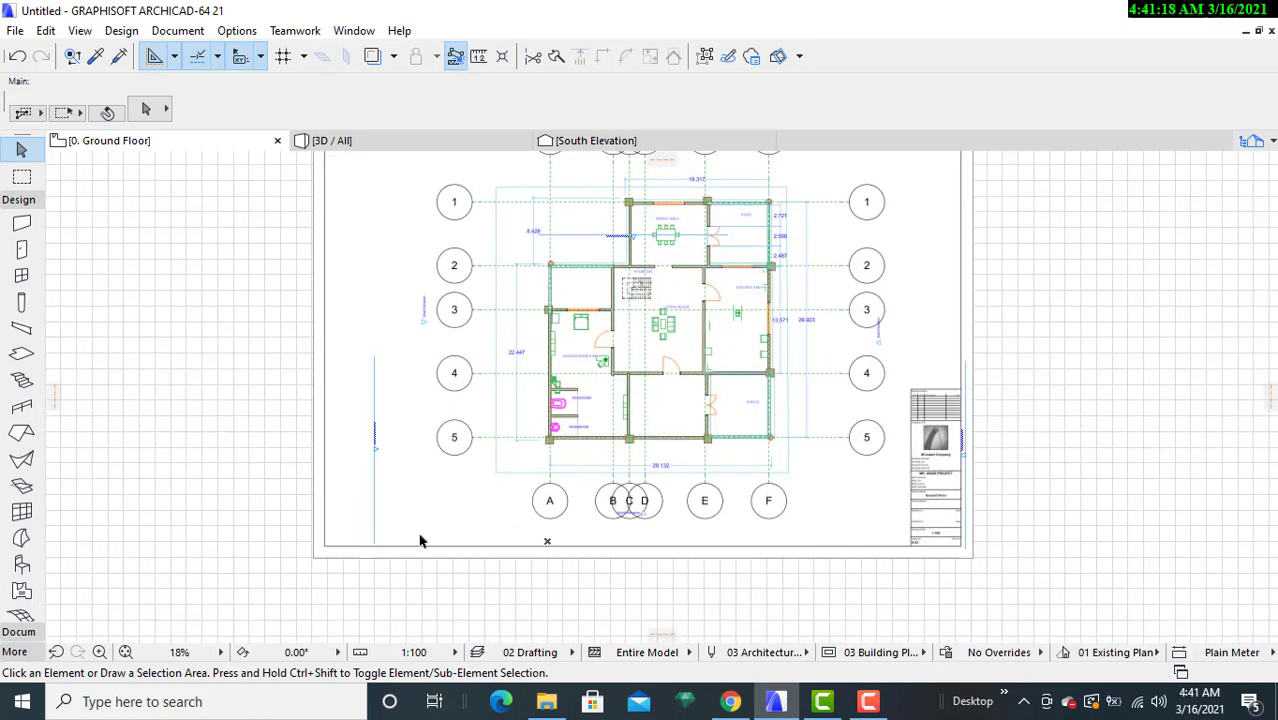
# - Frame the placed drawing in view and select it
pyautogui.click(315, 561)
pyautogui.press('Escape')
pyautogui.scroll(-3, 1060, 335)
pyautogui.moveTo(1078, 344)
pyautogui.mouseDown(button='middle')
pyautogui.moveTo(970, 400)
pyautogui.moveTo(889, 416)
pyautogui.mouseUp(button='middle')
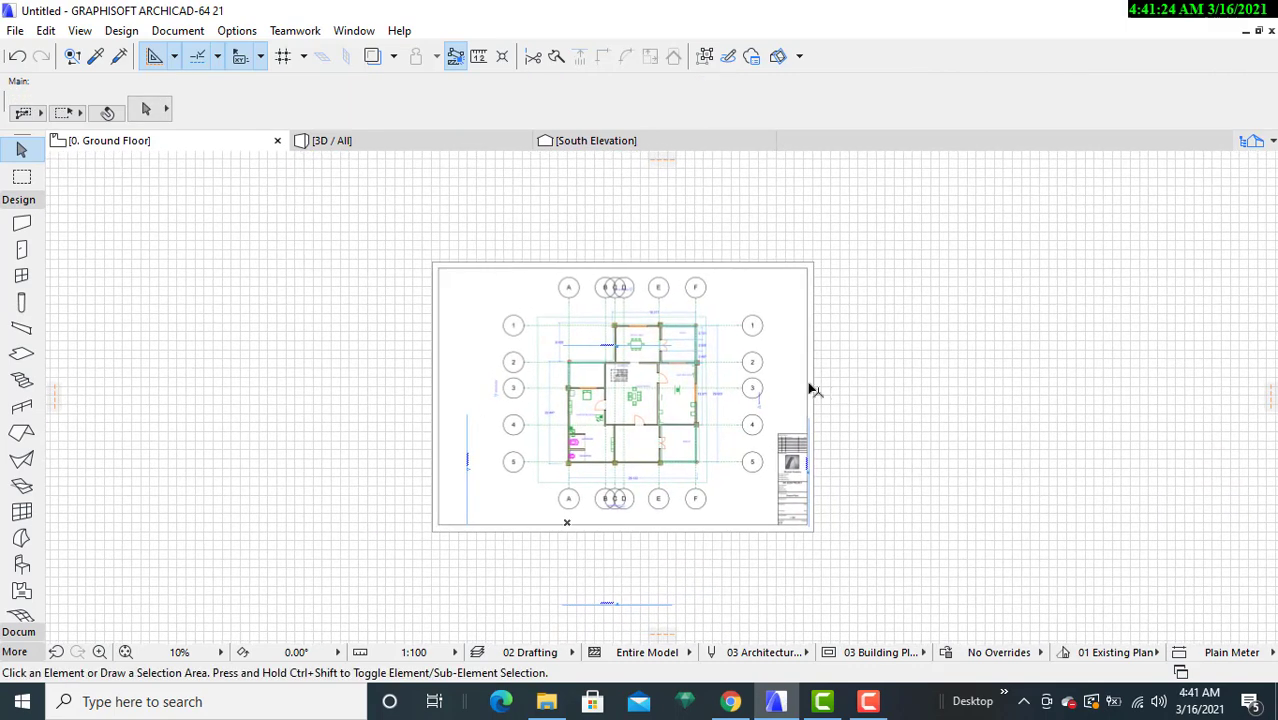
pyautogui.click(816, 357)
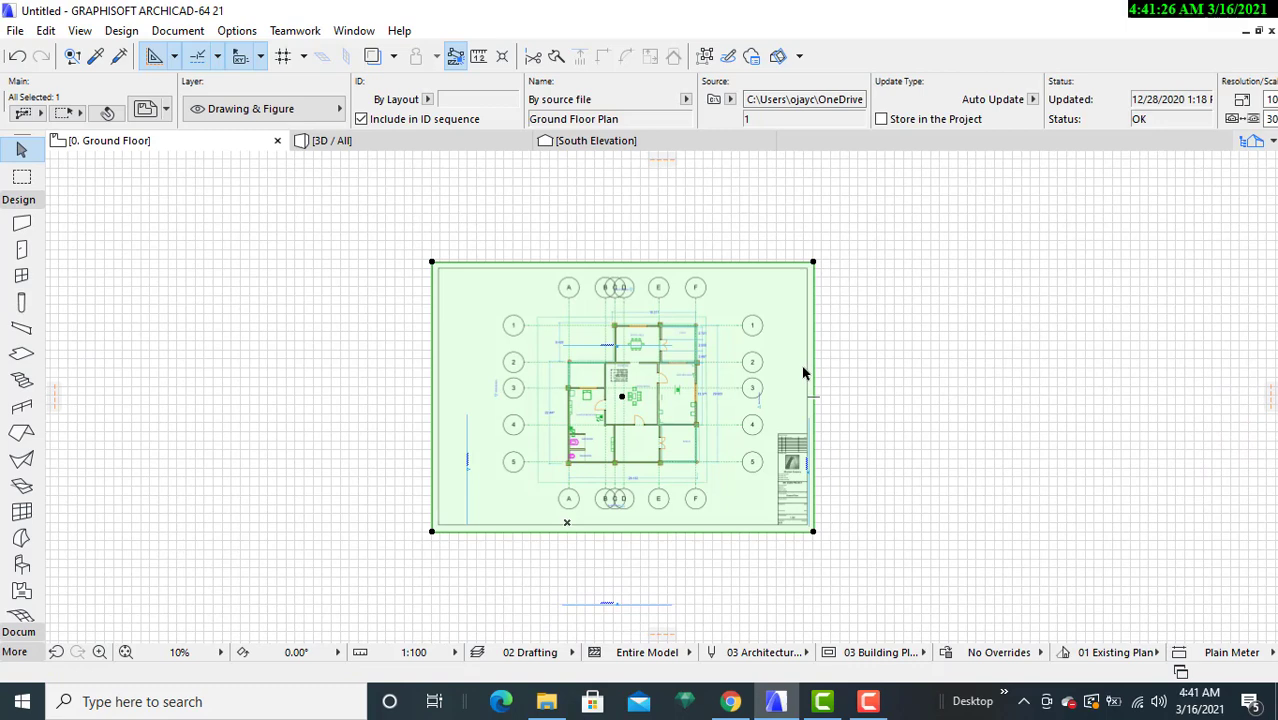
pyautogui.scroll(2, 780, 405)
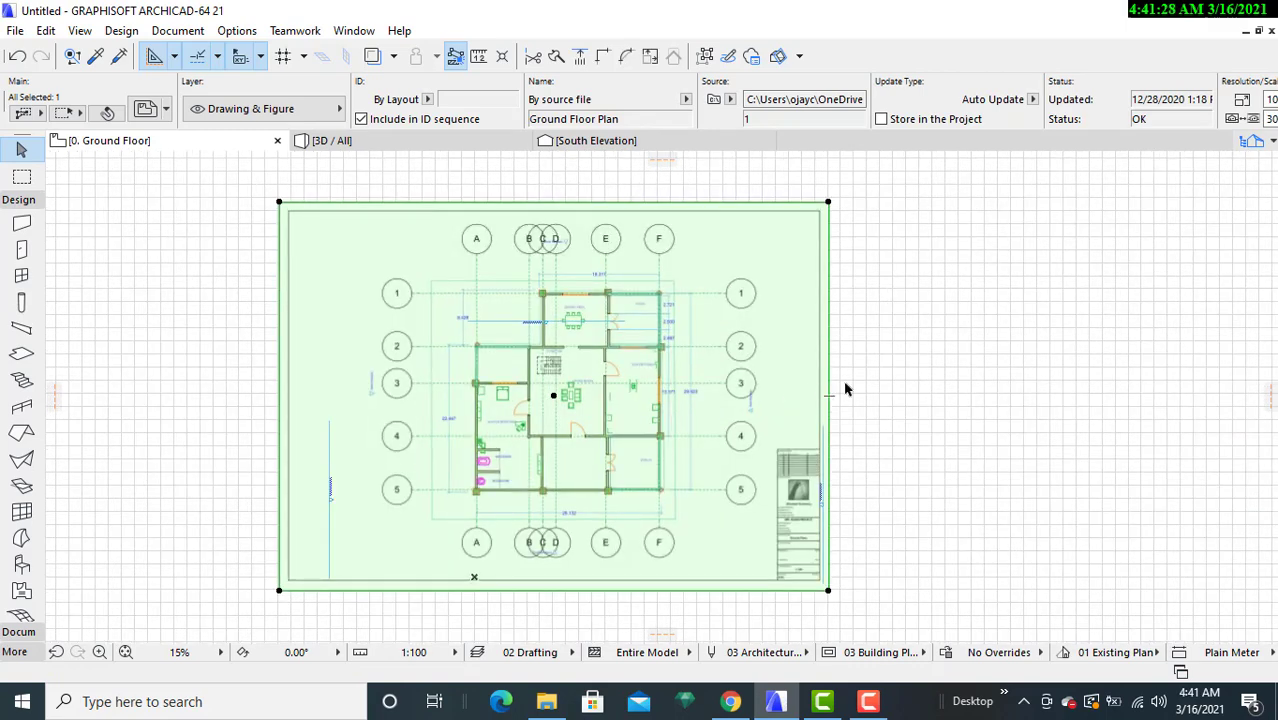
pyautogui.scroll(1, 845, 385)
pyautogui.moveTo(845, 385); pyautogui.dragTo(1004, 379, button='middle')
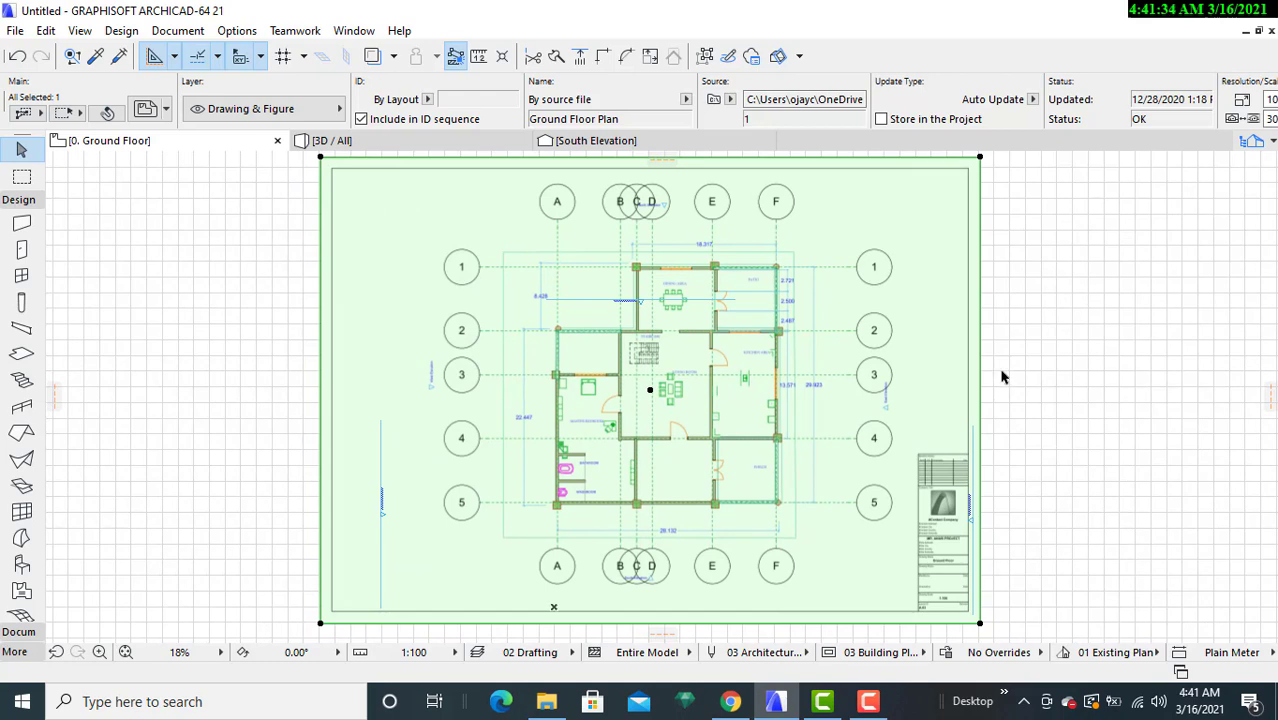
pyautogui.scroll(-1, 1080, 340)
pyautogui.click(1082, 341)
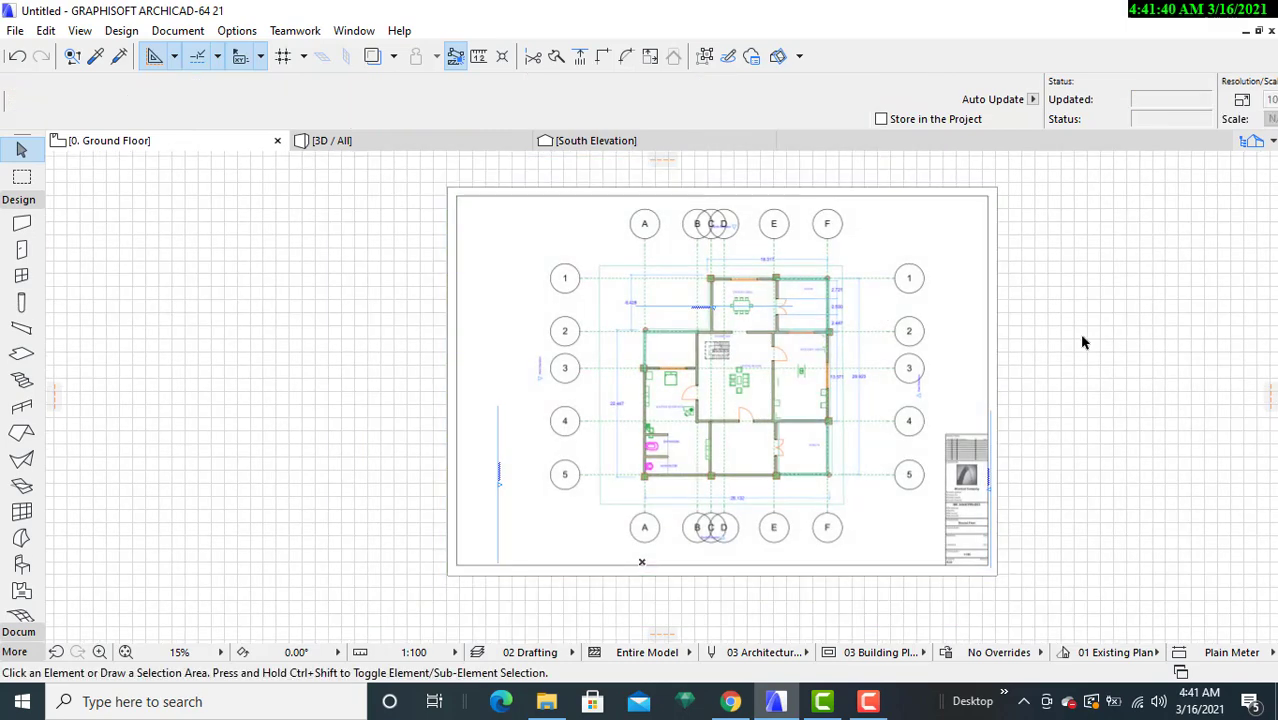
pyautogui.click(997, 264)
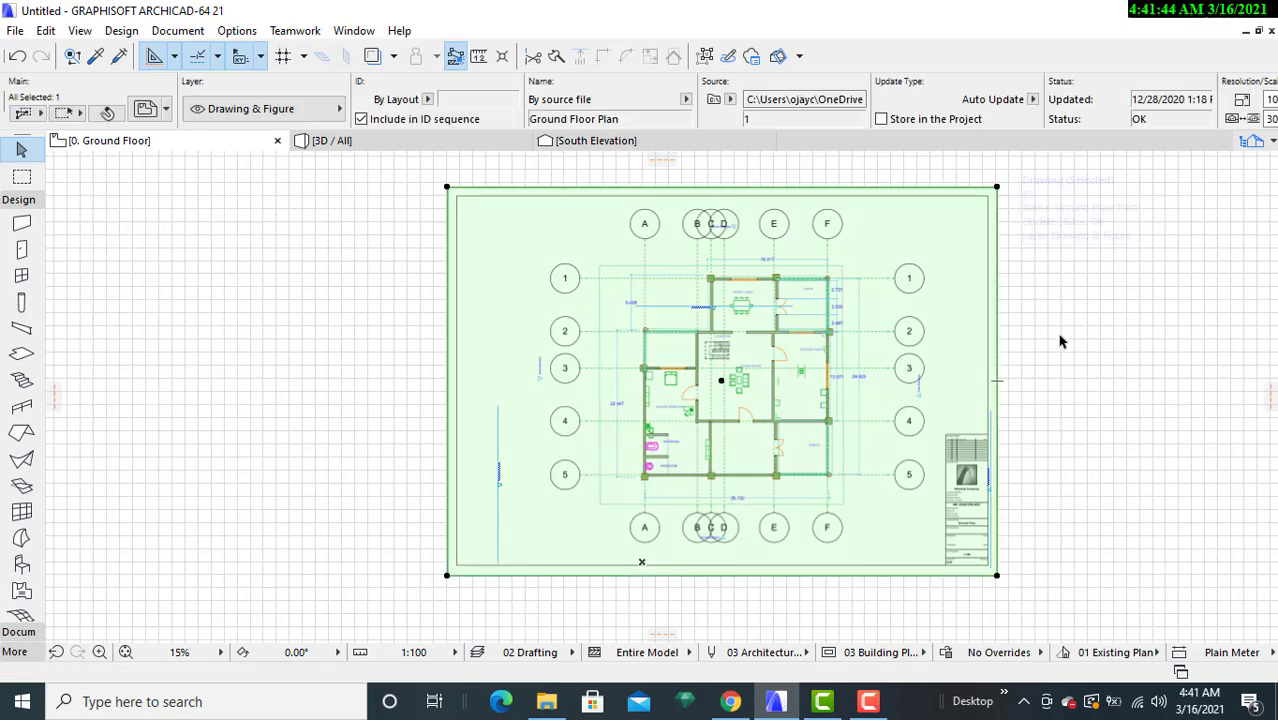
# - Offset all drawing frame edges inward, trimming the sheet border and most of the title block
pyautogui.moveTo(1063, 347); pyautogui.dragTo(1048, 320, button='middle')
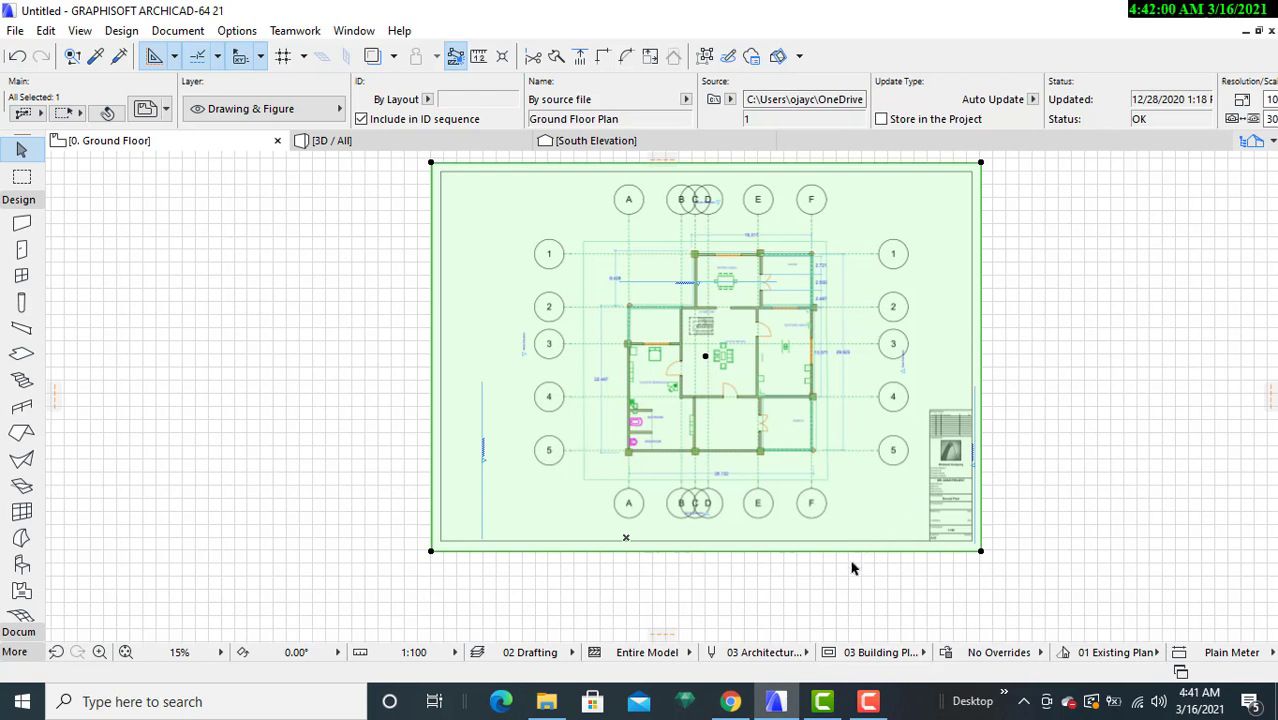
pyautogui.click(537, 553)
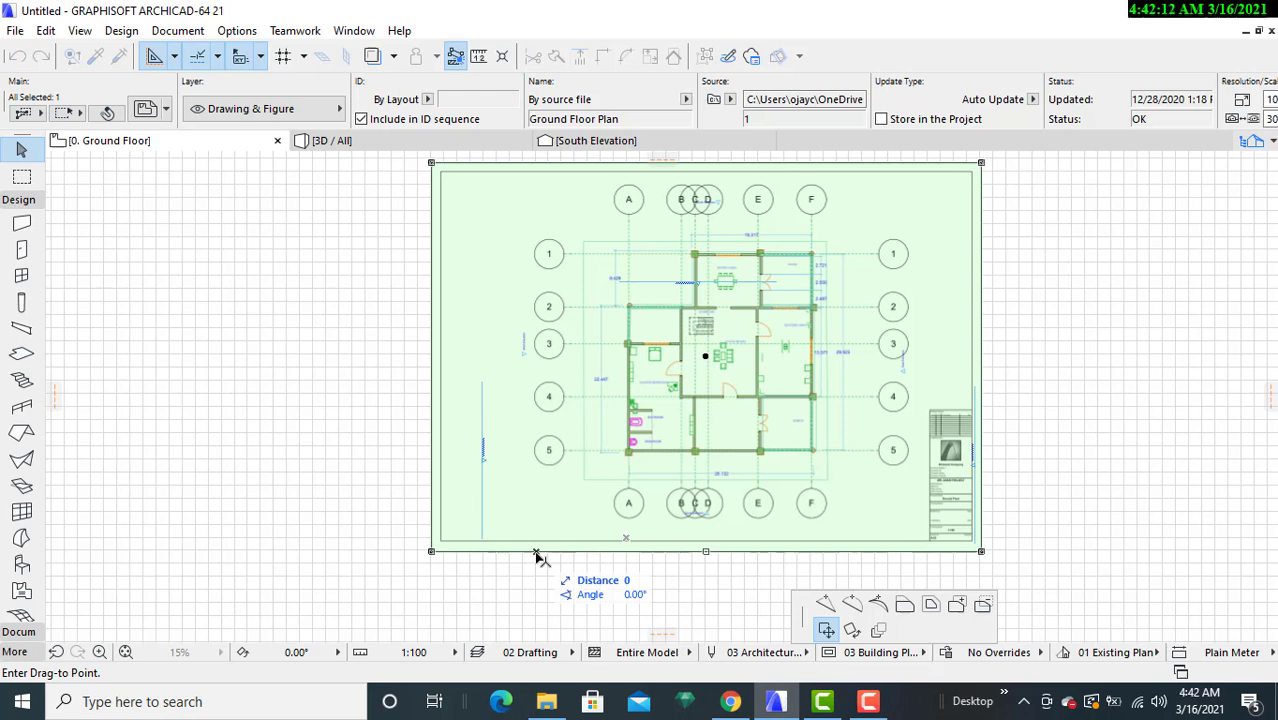
pyautogui.rightClick(537, 556)
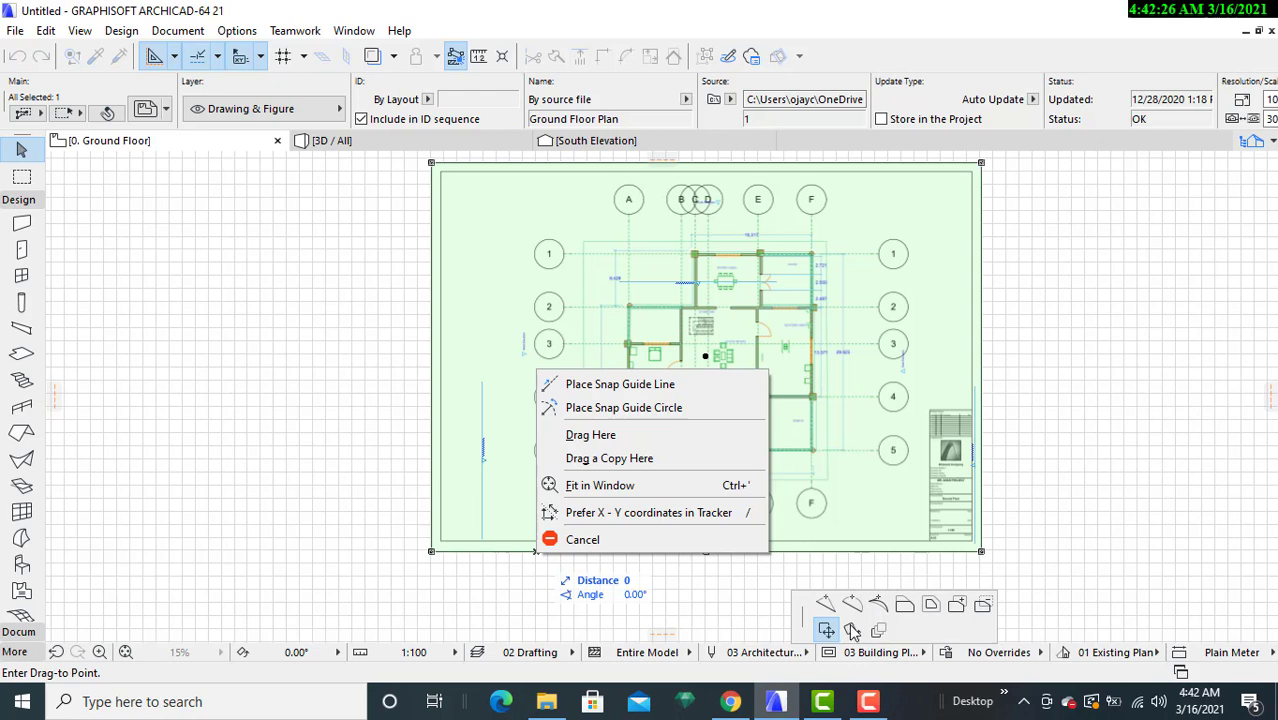
pyautogui.click(928, 608)
pyautogui.click(928, 607)
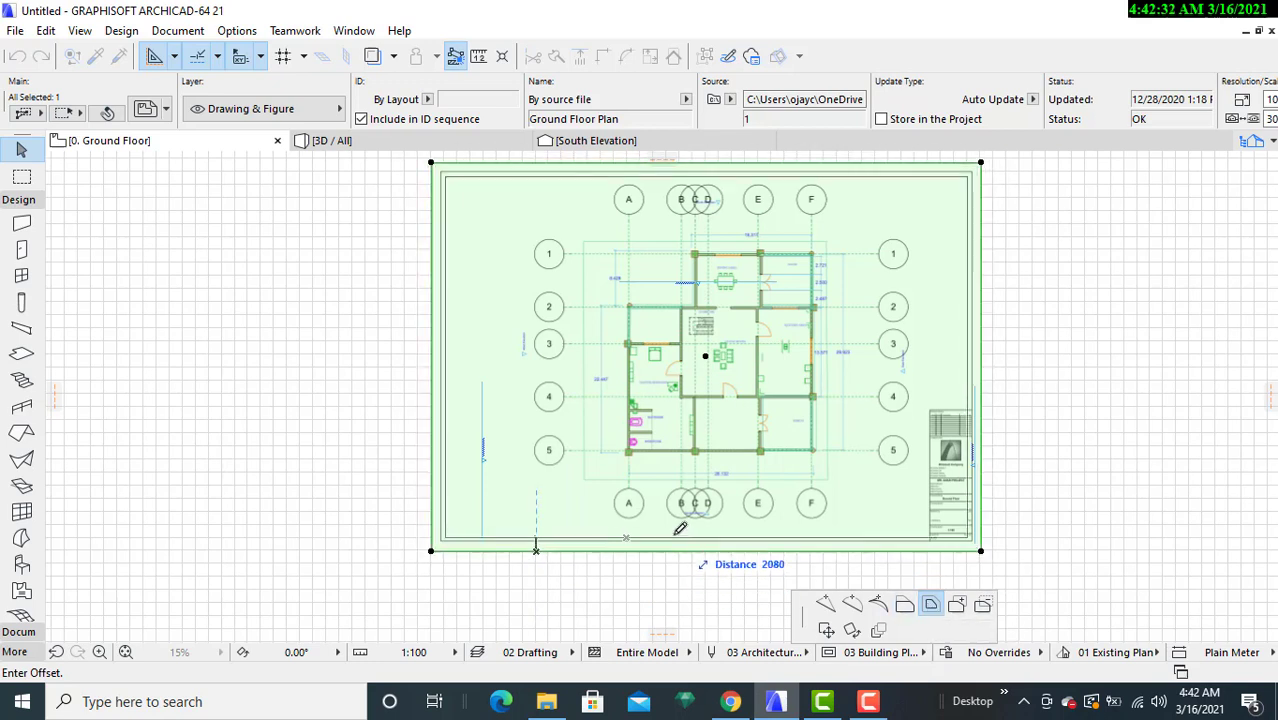
pyautogui.click(682, 520)
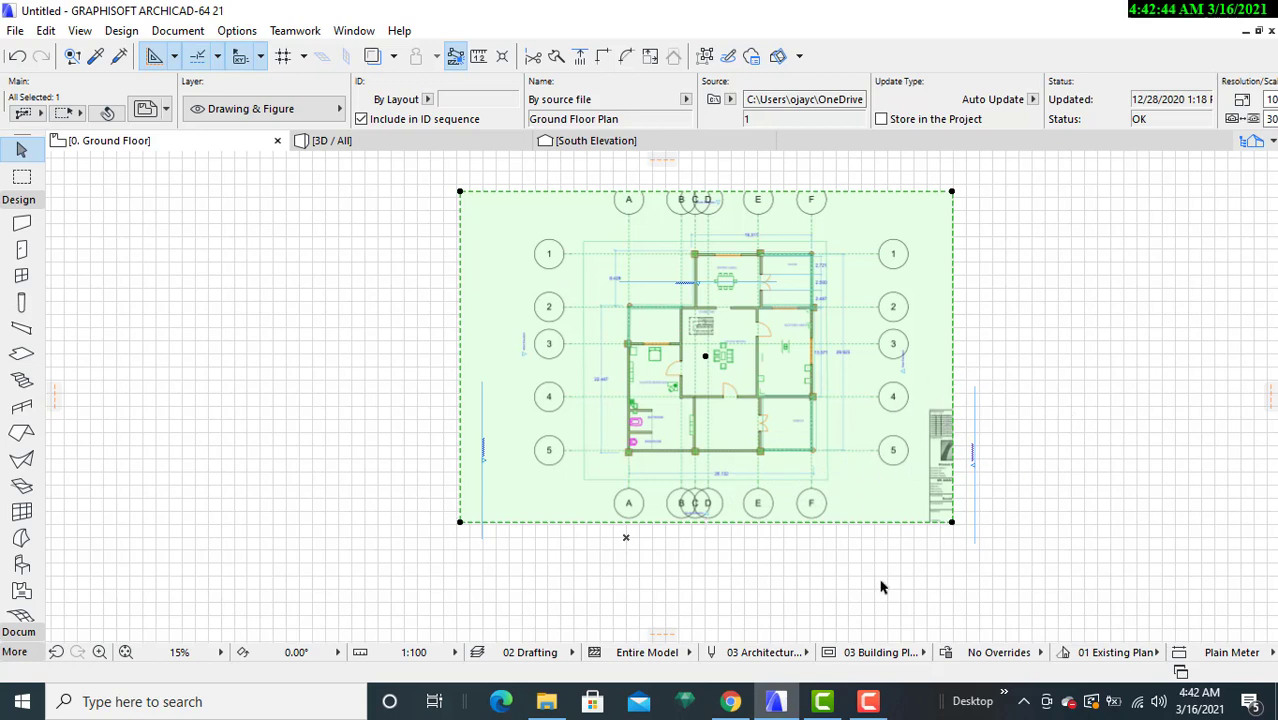
pyautogui.click(18, 57)
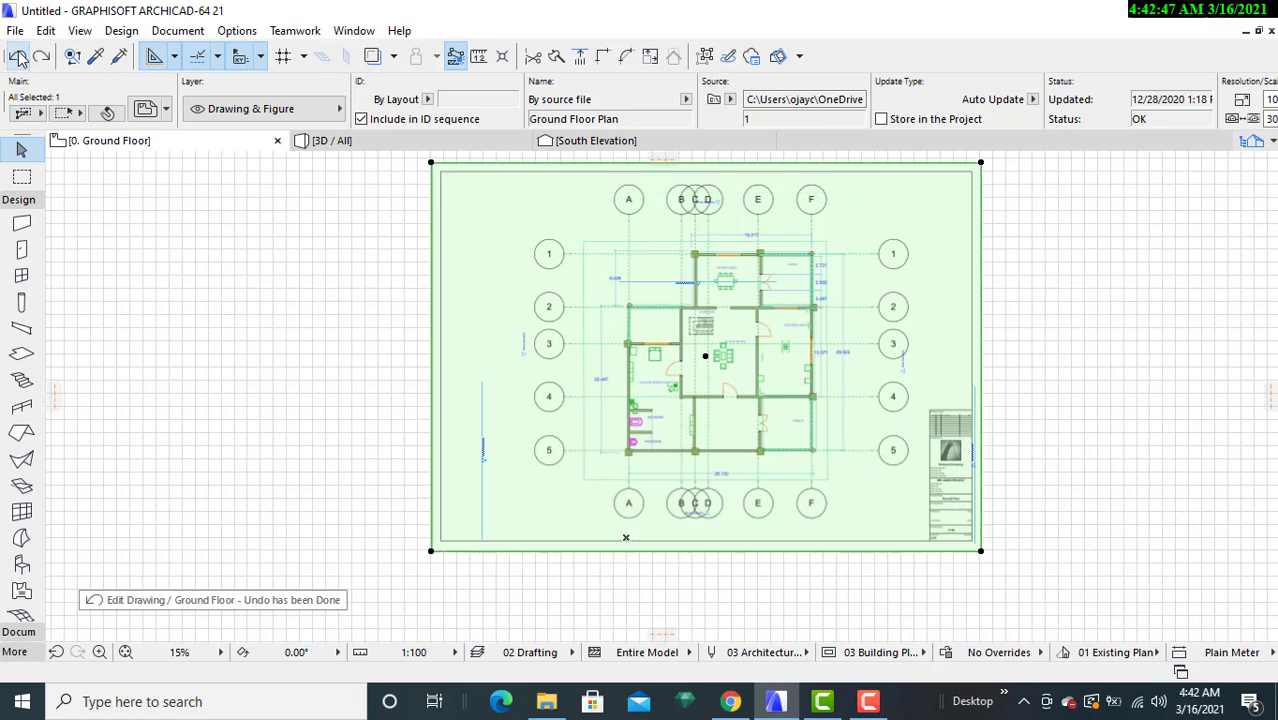
pyautogui.click(573, 550)
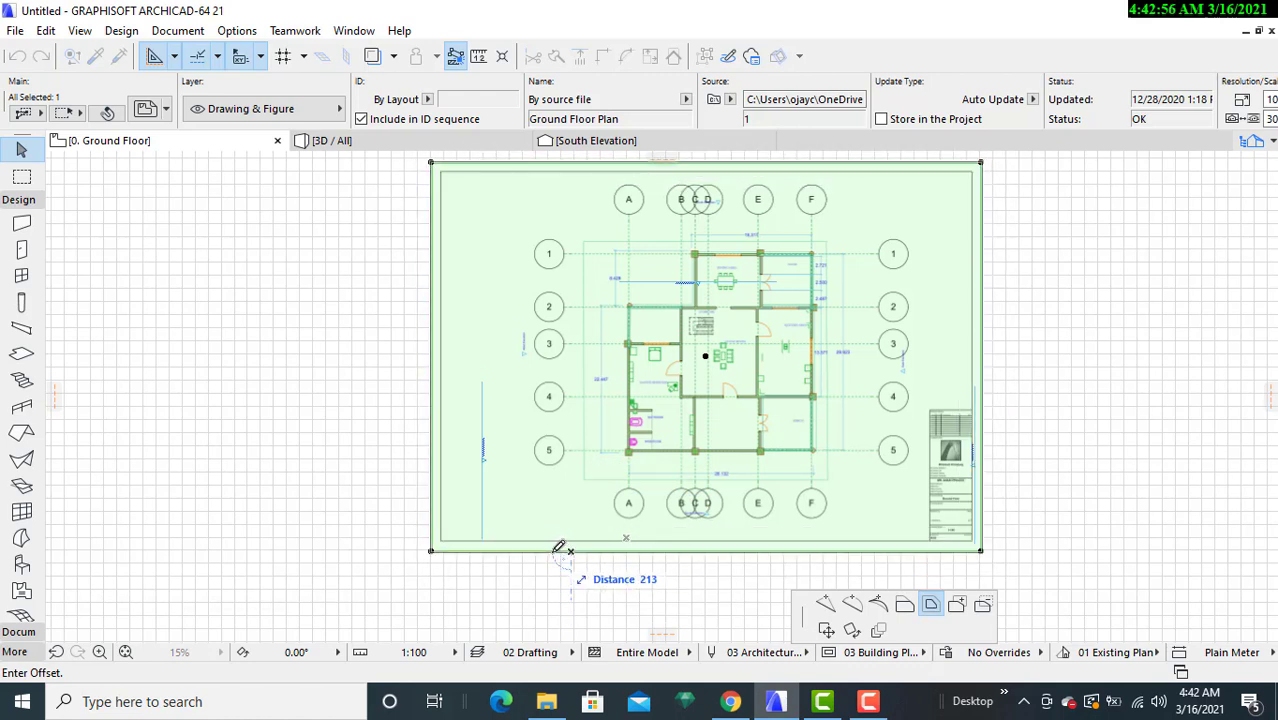
pyautogui.rightClick(559, 548)
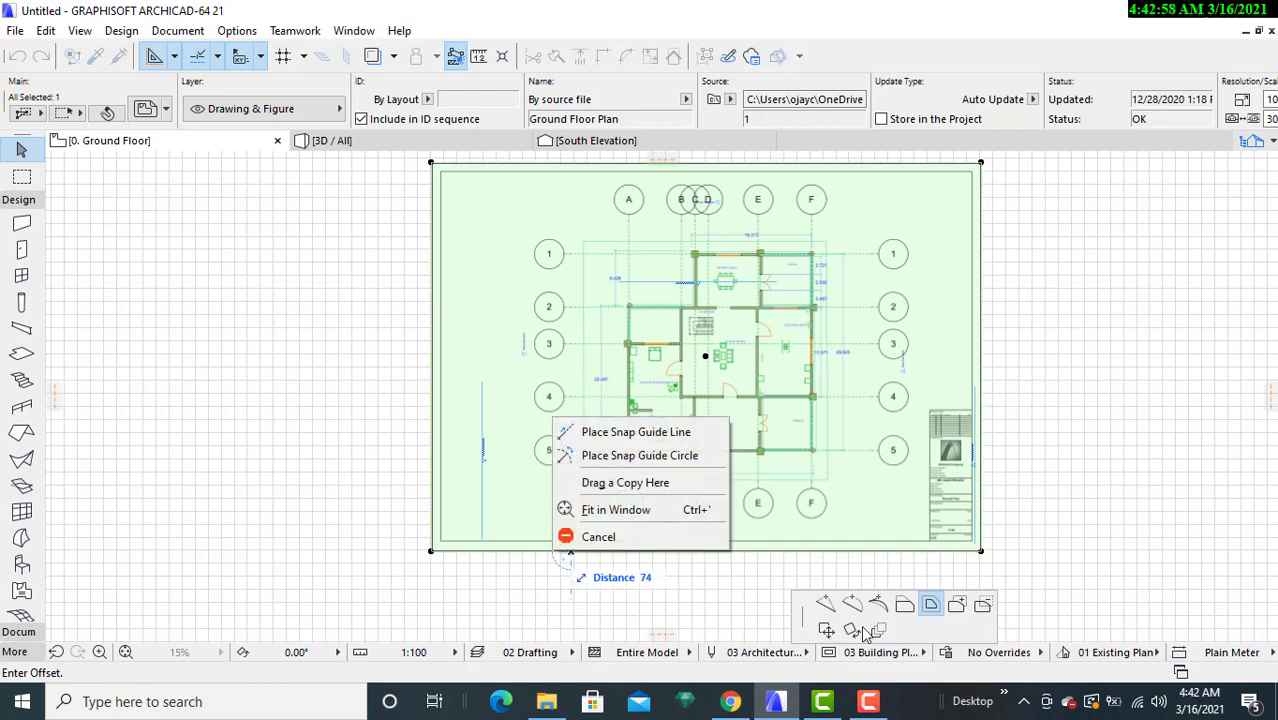
pyautogui.click(929, 607)
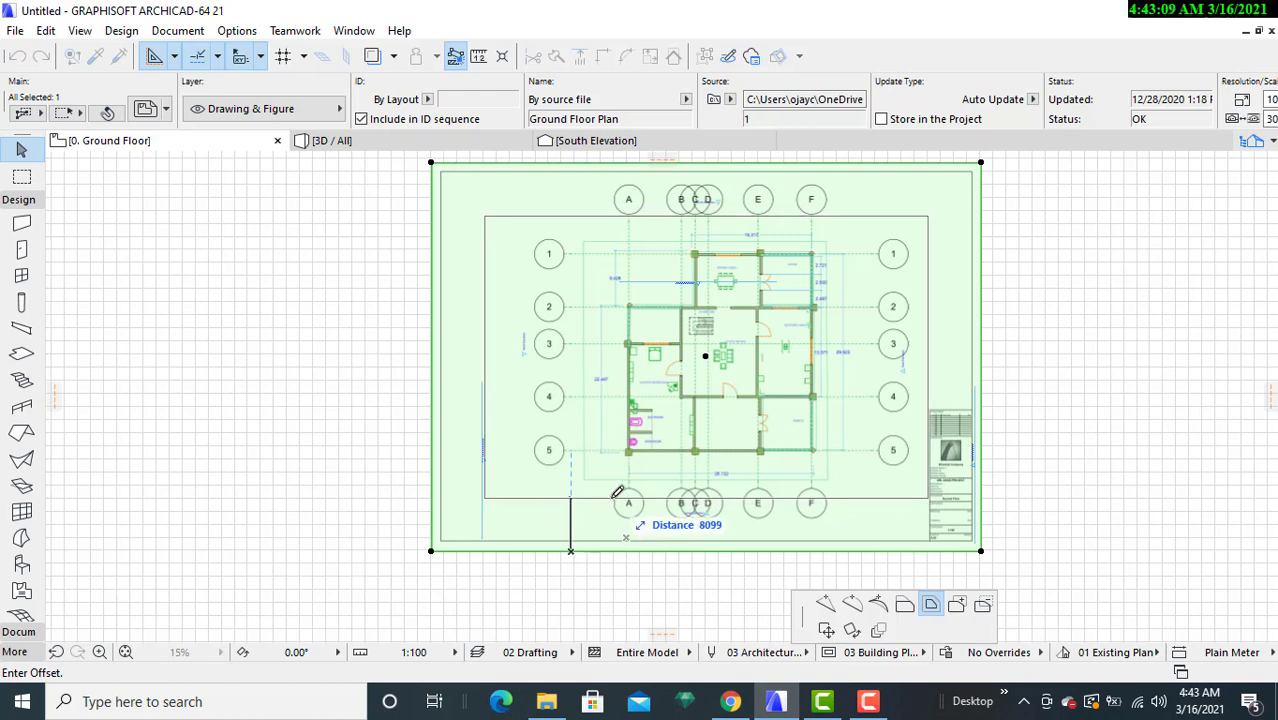
pyautogui.click(620, 497)
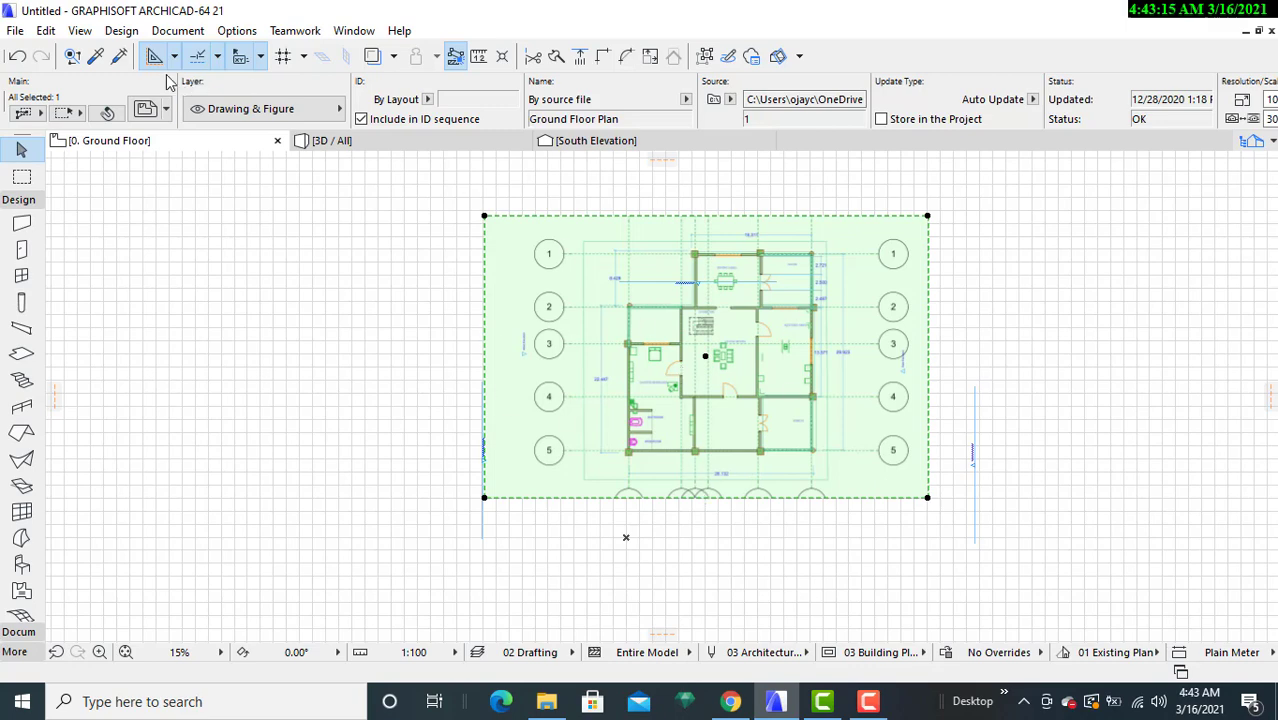
# - Undo the frame offset and pick the drawing's bottom edge for rotating
pyautogui.click(19, 56)
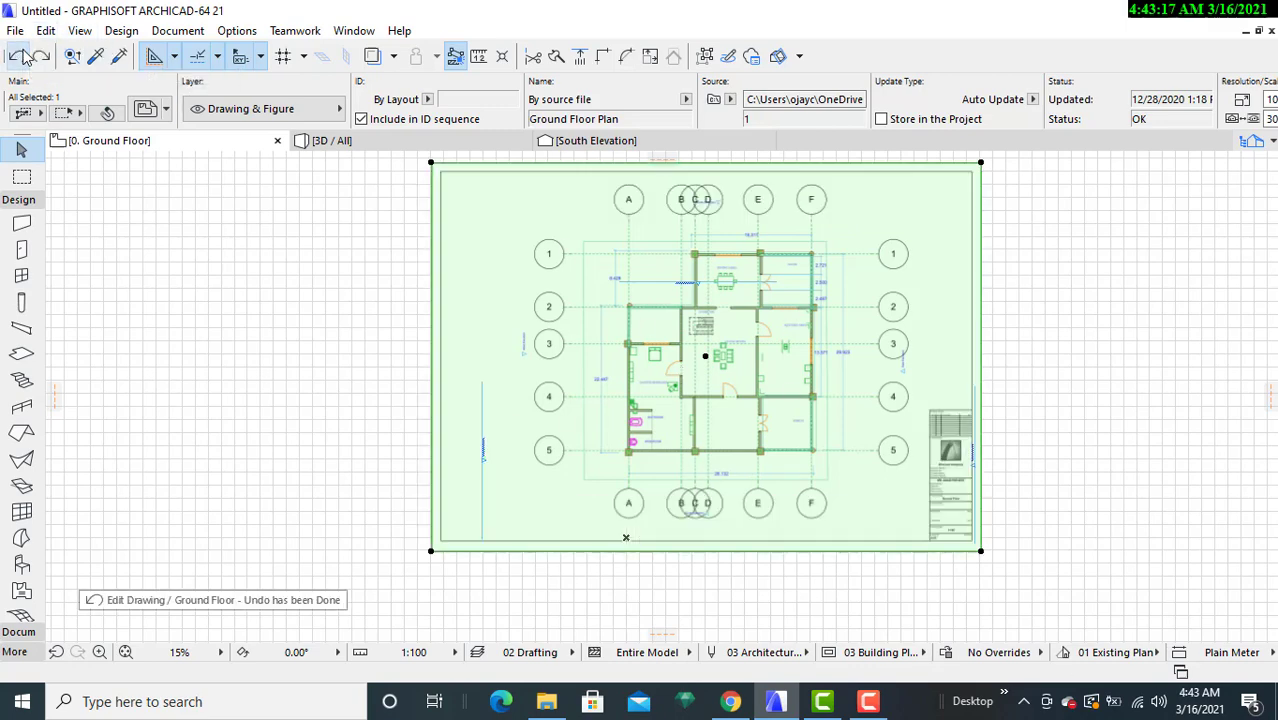
pyautogui.click(581, 550)
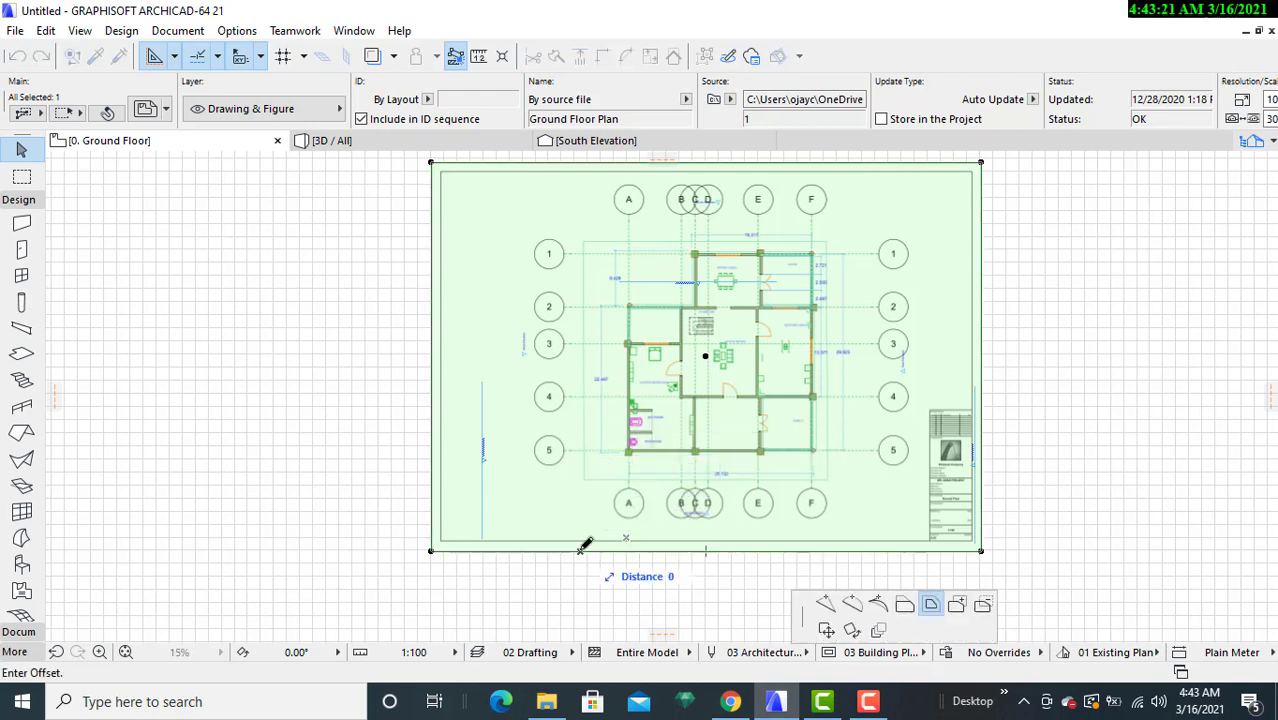
pyautogui.rightClick(585, 546)
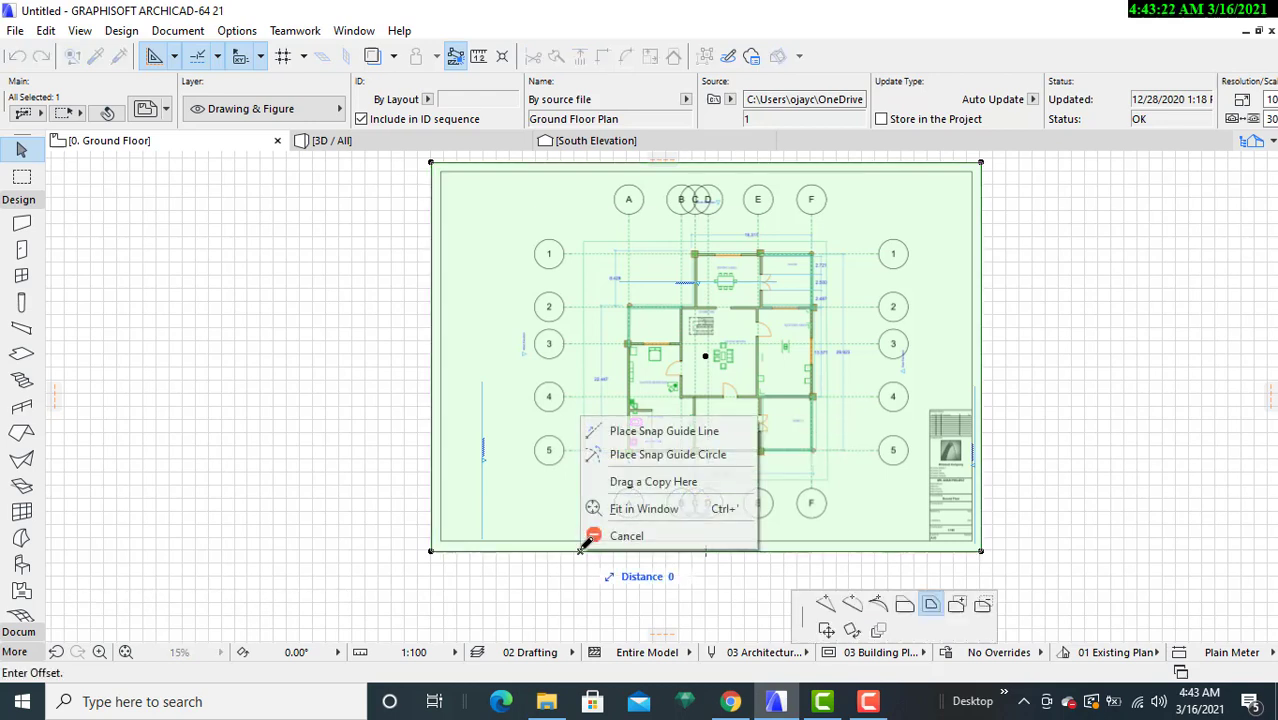
pyautogui.click(852, 632)
pyautogui.click(852, 632)
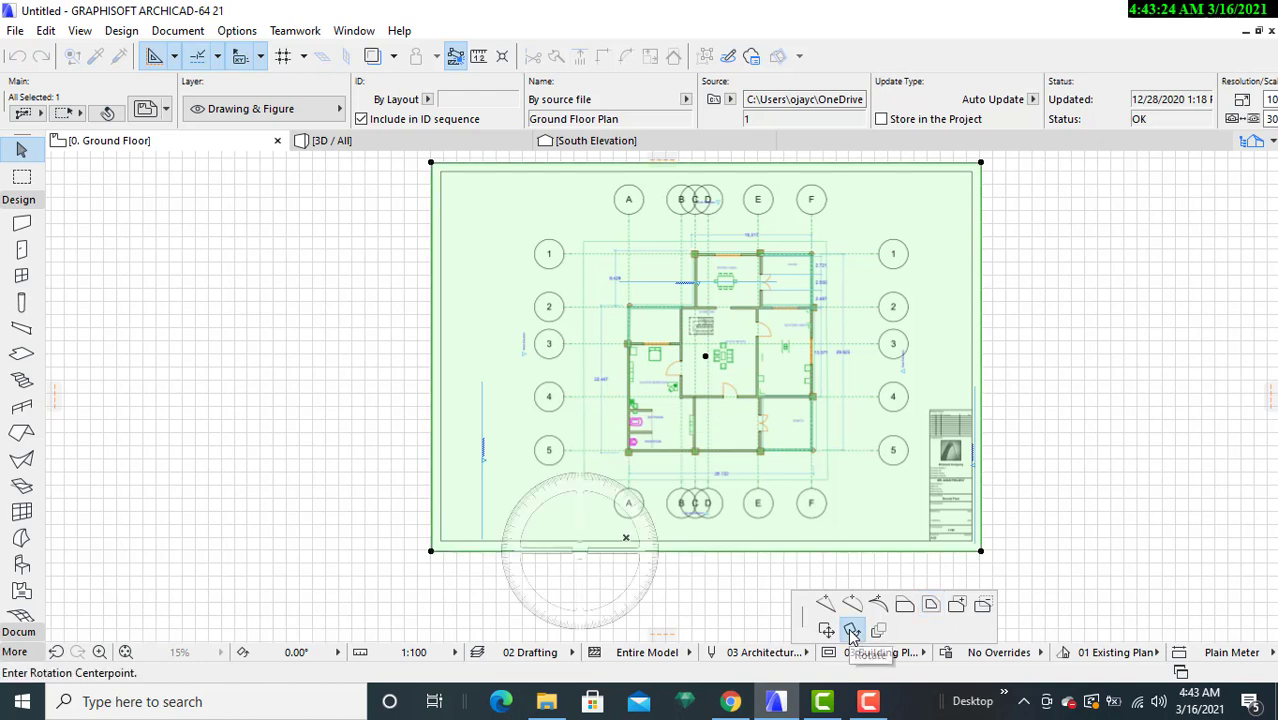
# - Rotate the drawing 90° about its bottom-right corner into portrait orientation
pyautogui.click(981, 550)
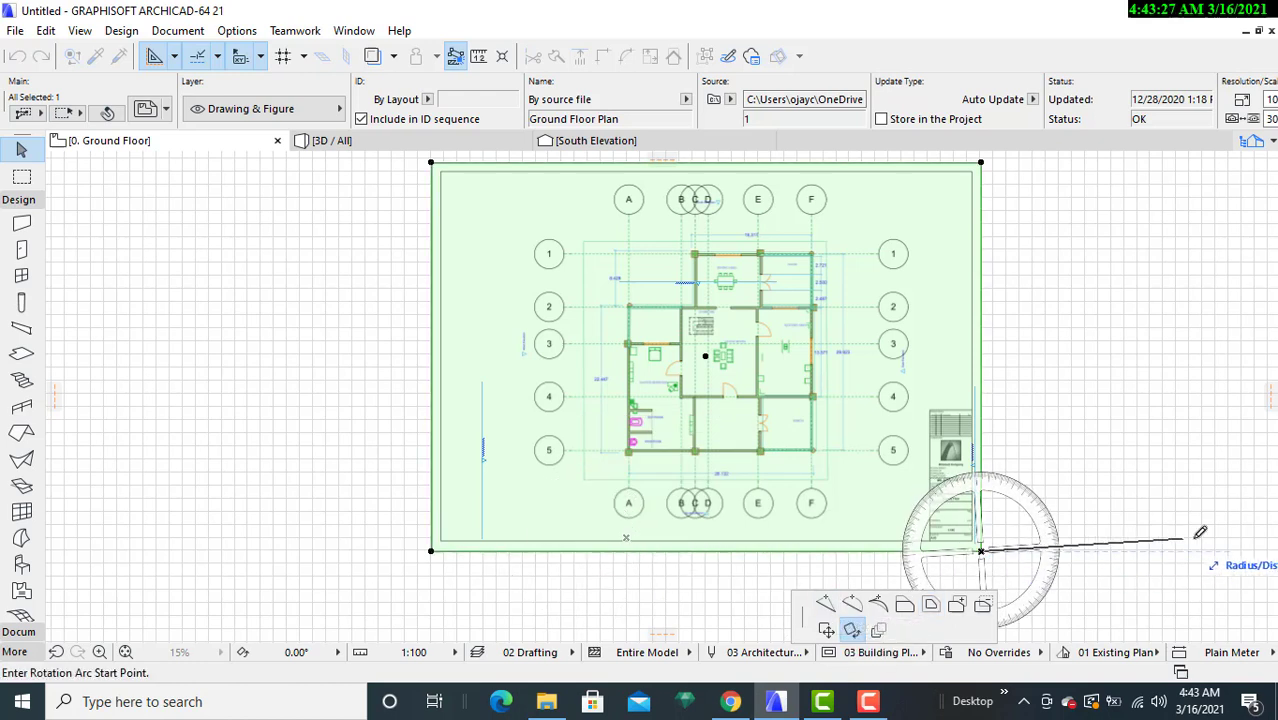
pyautogui.click(1238, 549)
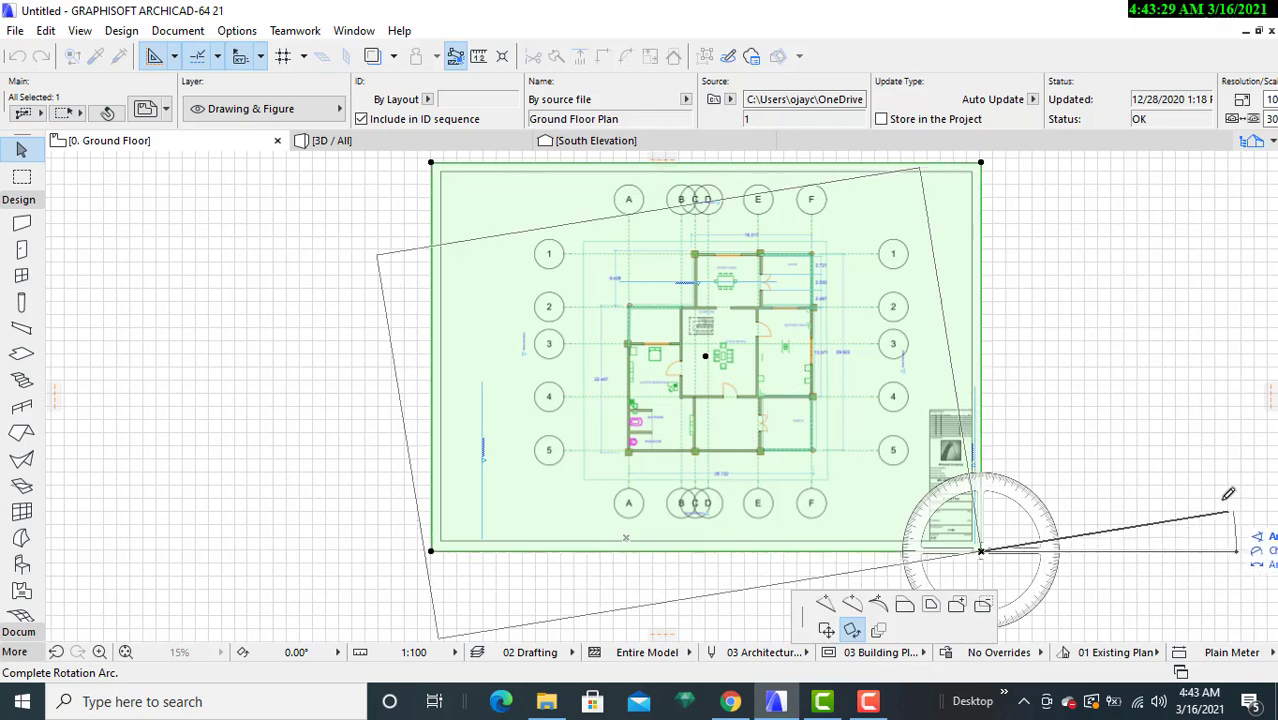
pyautogui.scroll(-2, 1033, 413)
pyautogui.scroll(-2, 1035, 412)
pyautogui.moveTo(1030, 416); pyautogui.dragTo(641, 414, button='middle')
pyautogui.scroll(4, 641, 414)
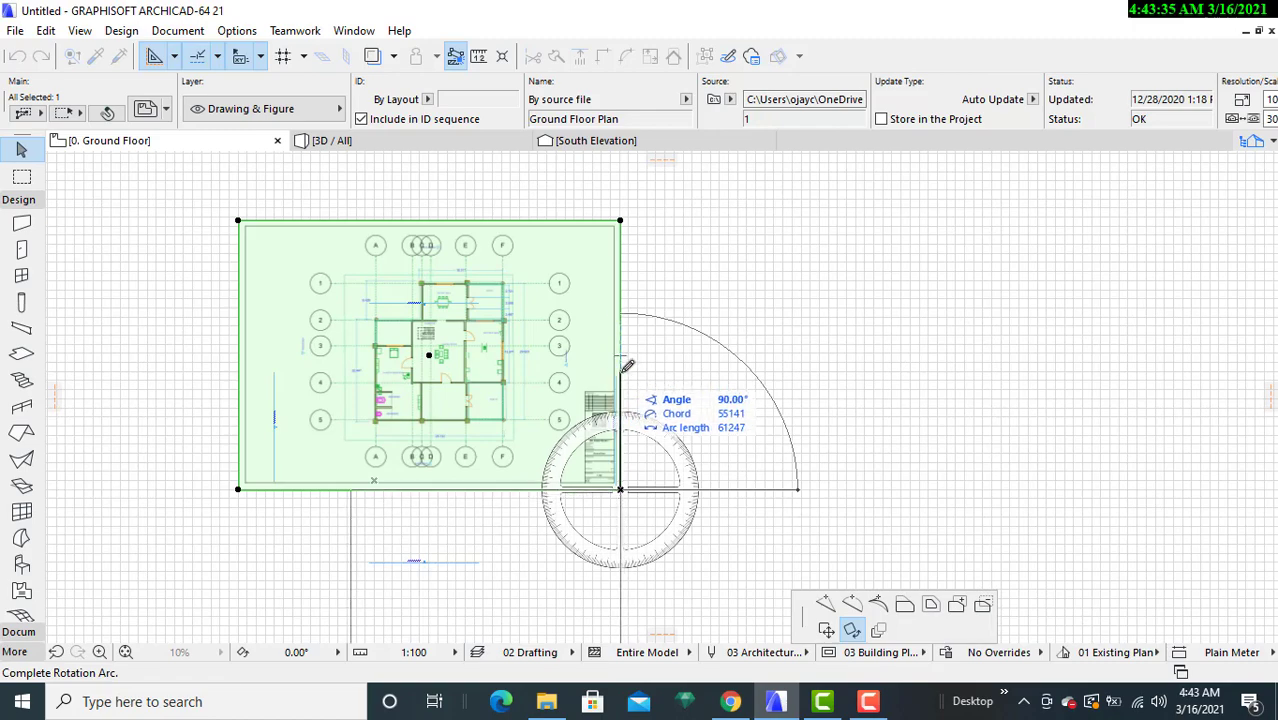
pyautogui.click(628, 366)
# - Raise the rotated drawing frame's bottom edge to crop off the lower part
pyautogui.moveTo(705, 485); pyautogui.dragTo(762, 270, button='middle')
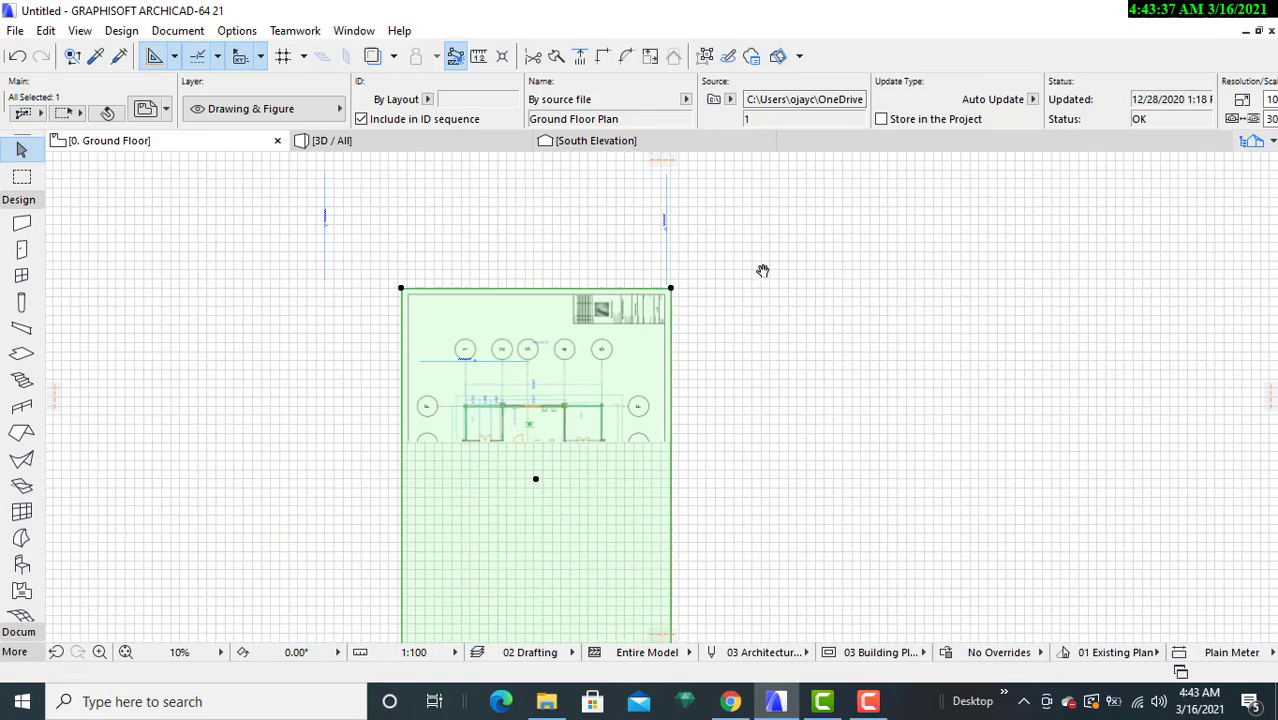
pyautogui.scroll(5, 756, 380)
pyautogui.moveTo(730, 422); pyautogui.dragTo(1030, 340, button='middle')
pyautogui.scroll(2, 750, 372)
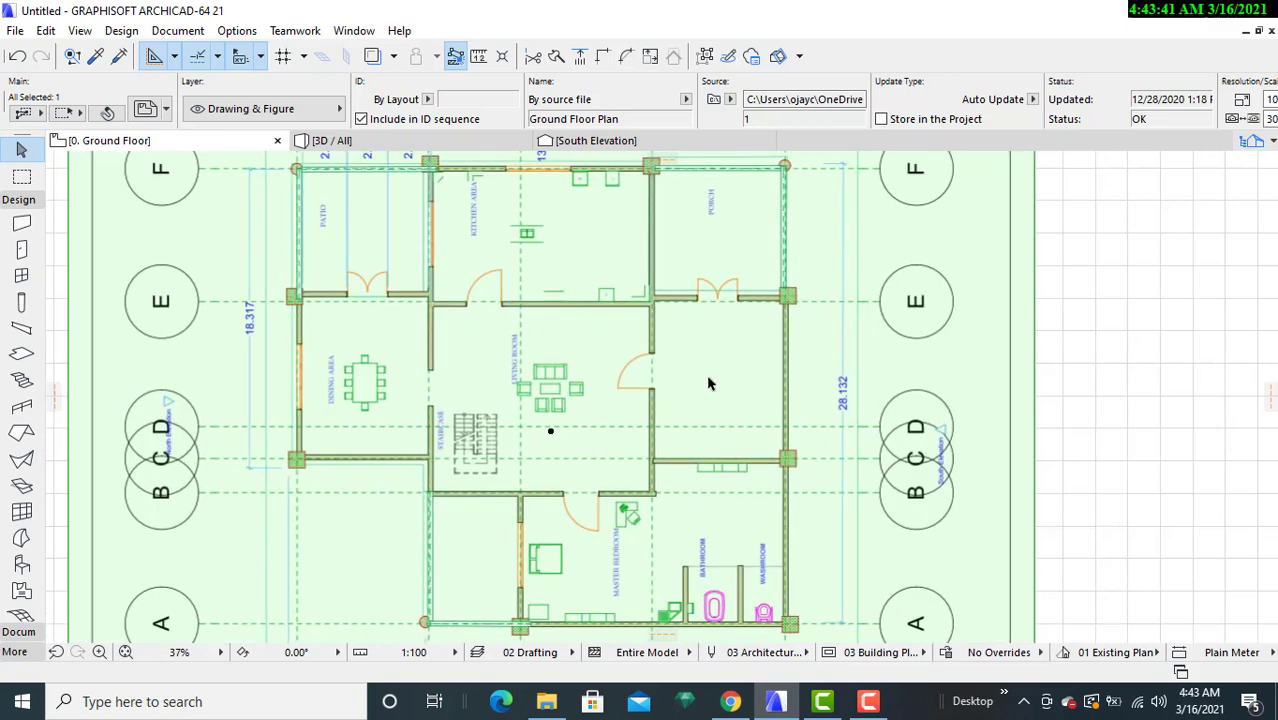
pyautogui.scroll(-5, 630, 420)
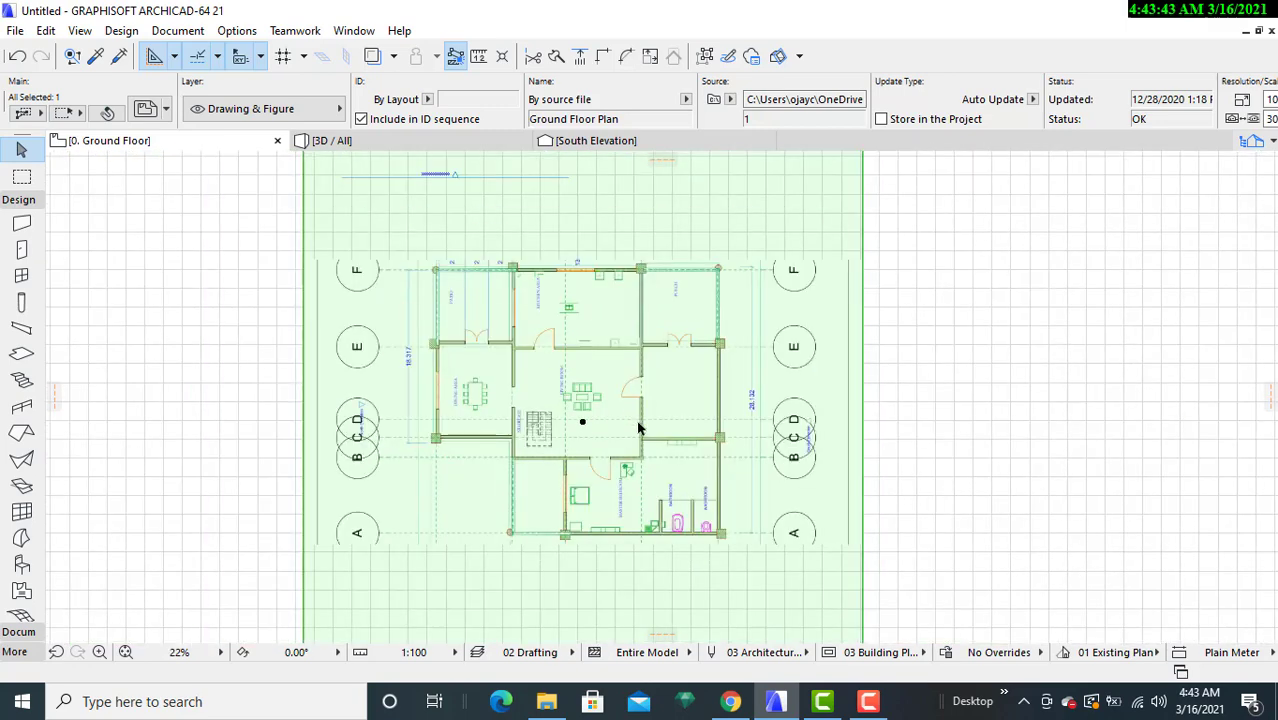
pyautogui.scroll(-2, 643, 430)
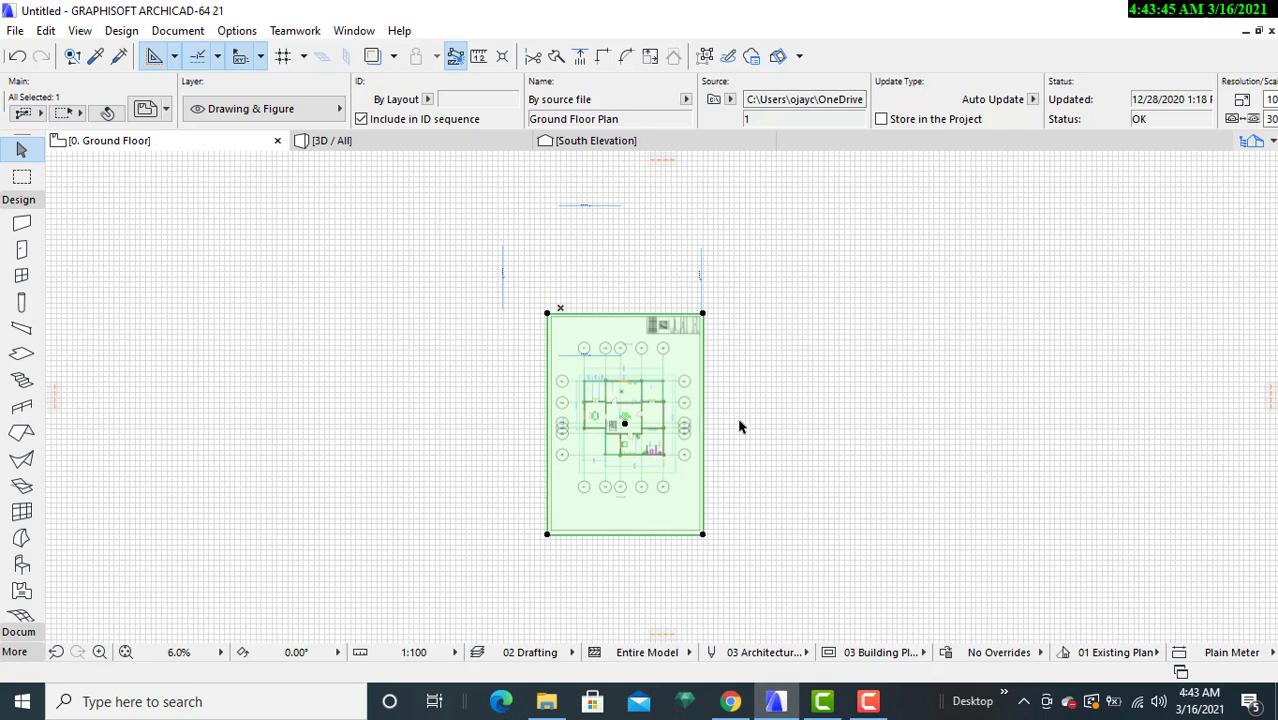
pyautogui.click(704, 536)
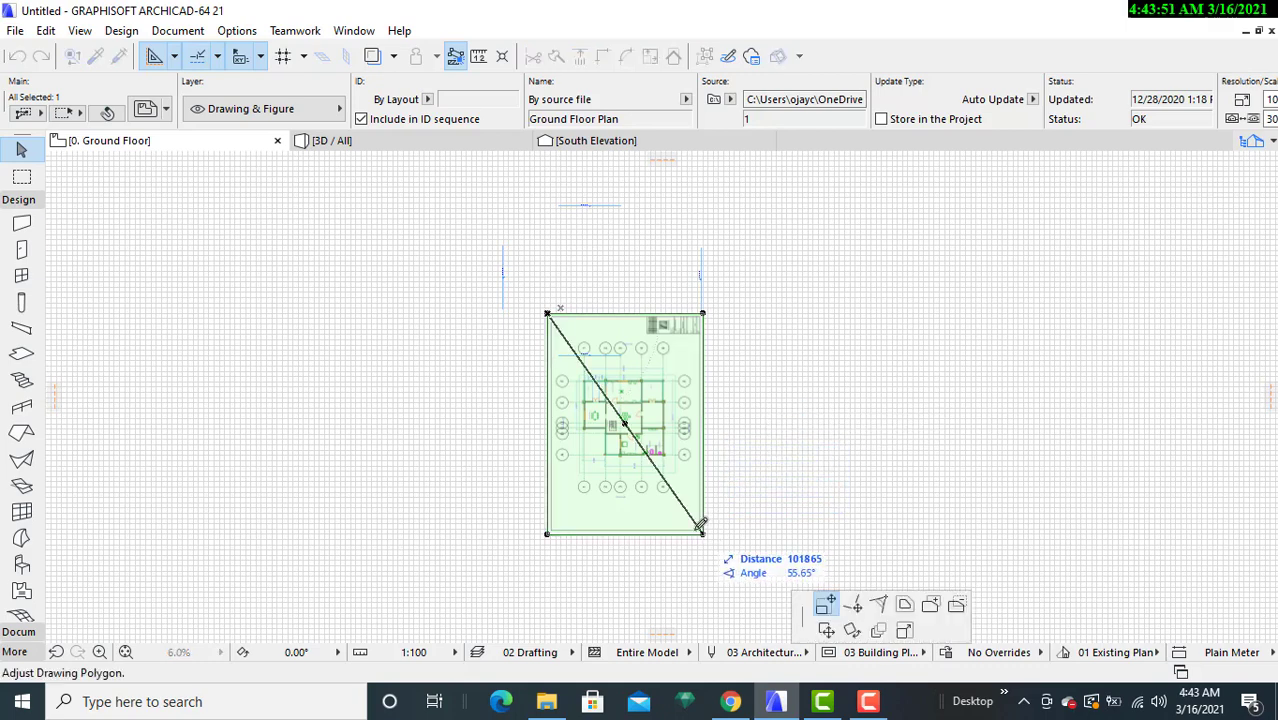
pyautogui.click(699, 462)
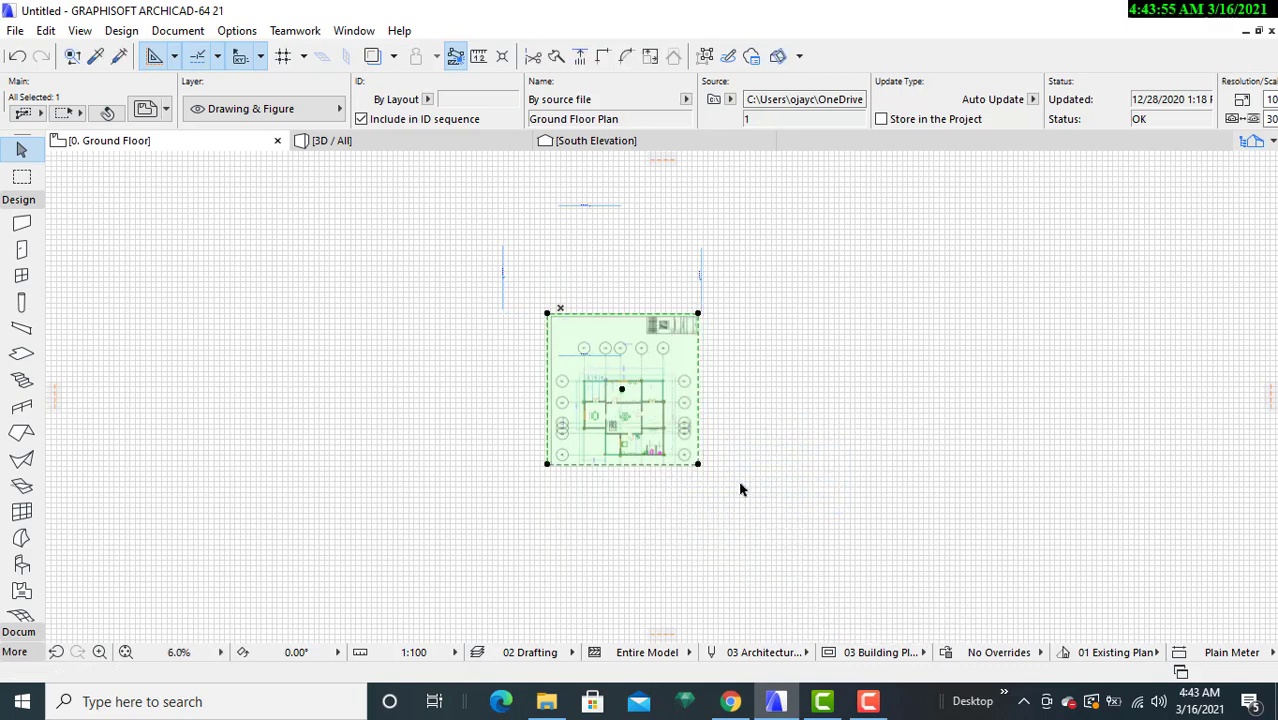
# - Lower the frame's top edge to cut away the title block and upper grid bubbles
pyautogui.scroll(-1, 741, 490)
pyautogui.scroll(2, 741, 490)
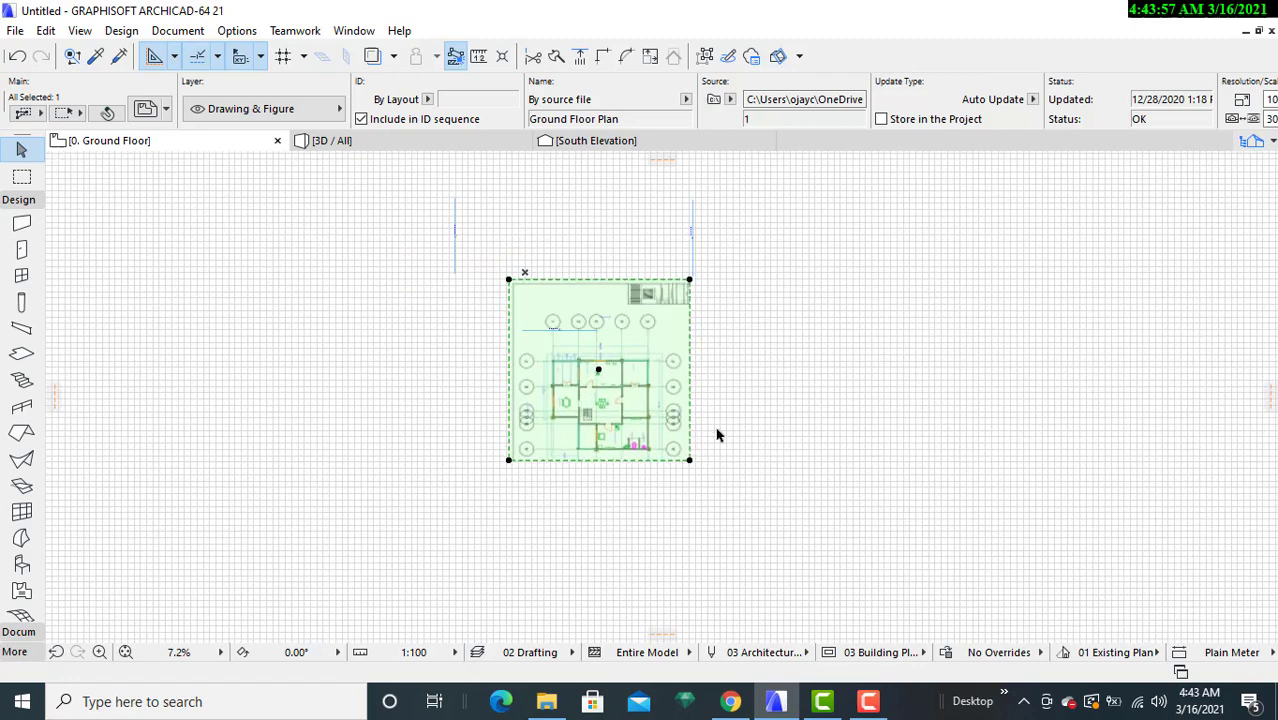
pyautogui.scroll(2, 716, 435)
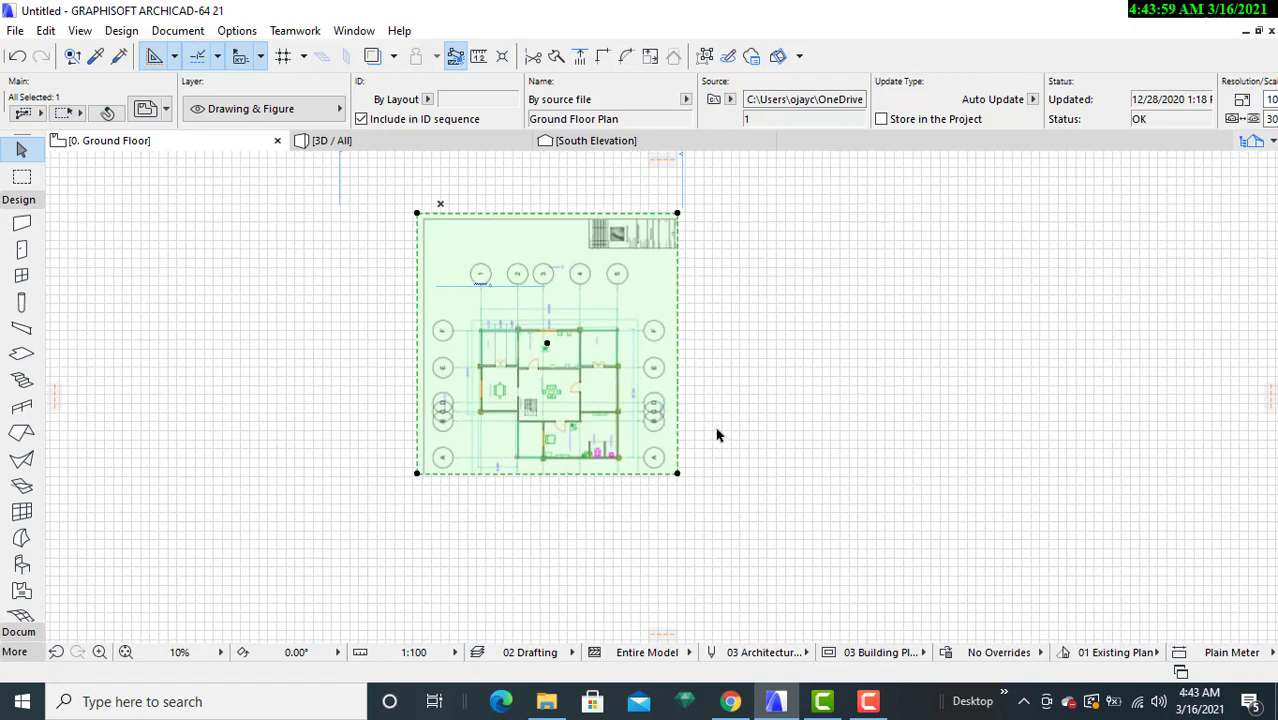
pyautogui.click(678, 215)
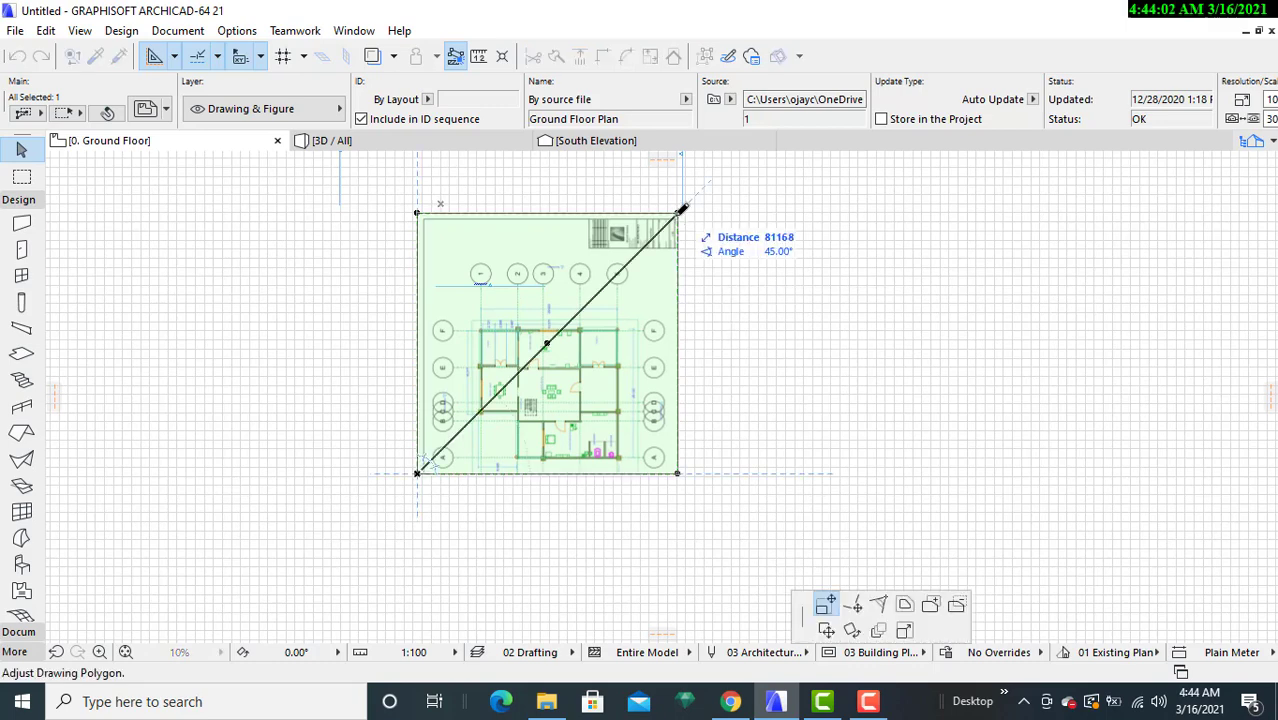
pyautogui.click(680, 315)
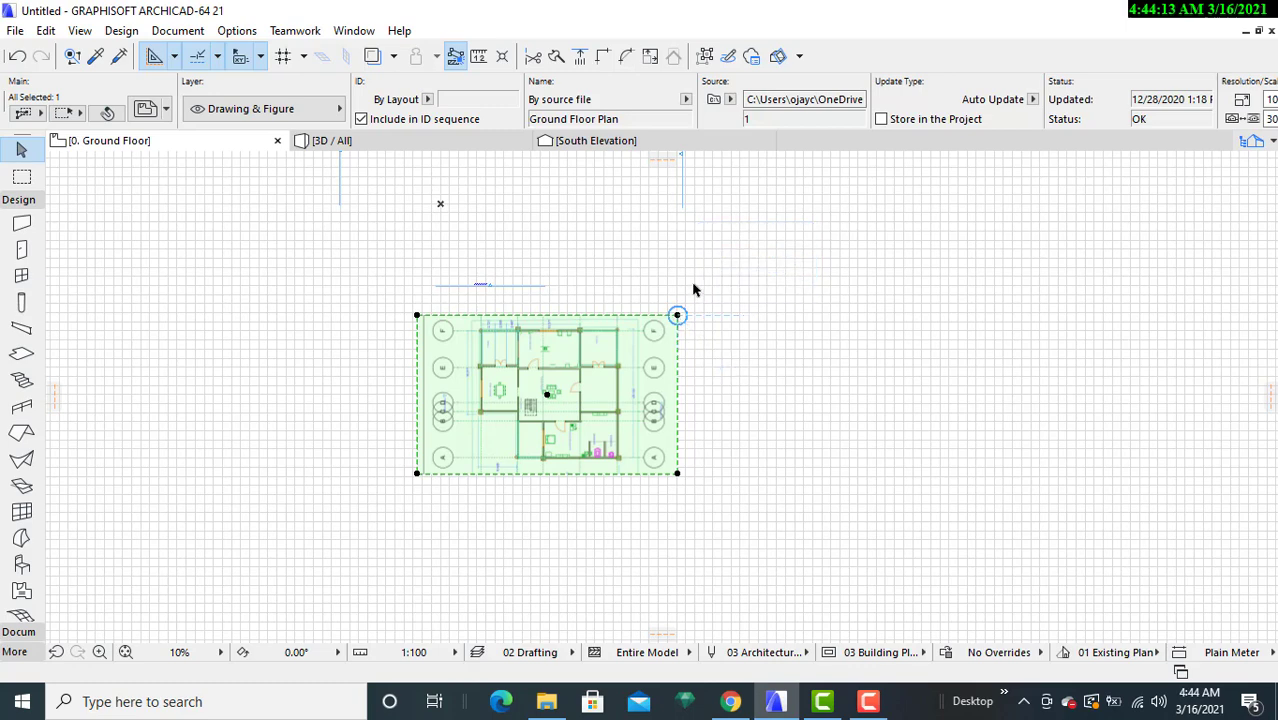
pyautogui.rightClick(750, 337)
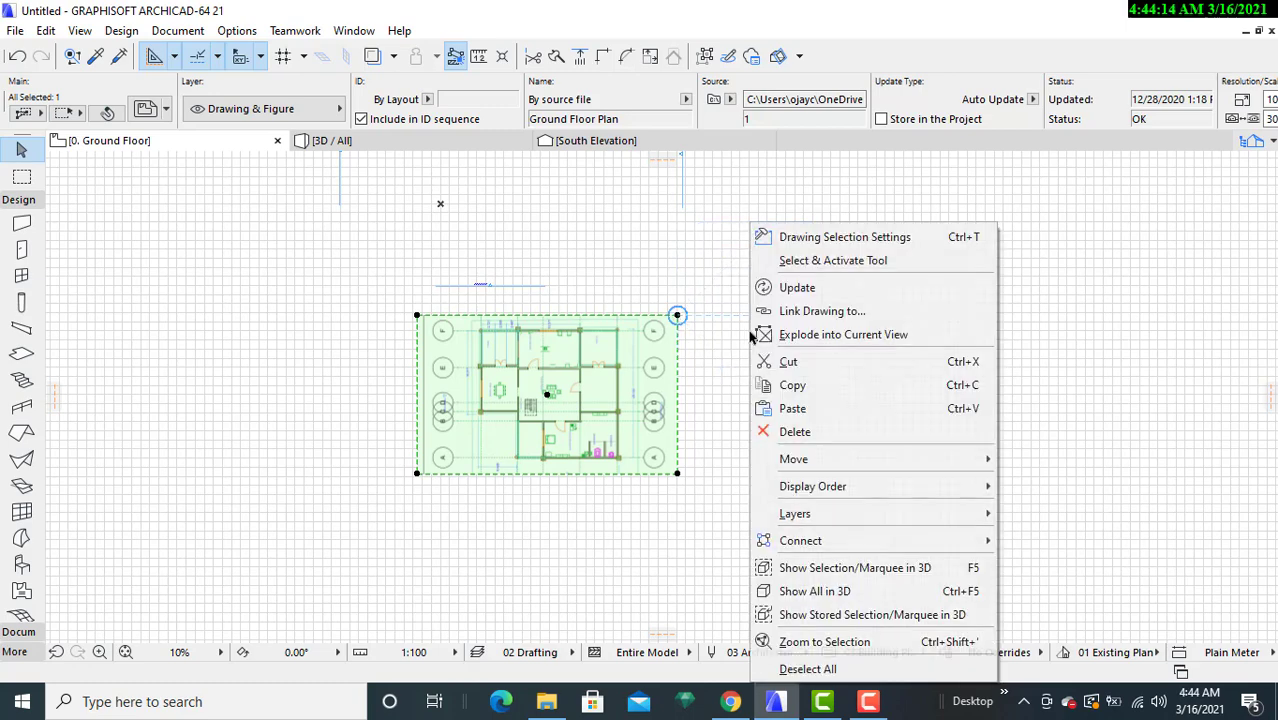
pyautogui.click(715, 433)
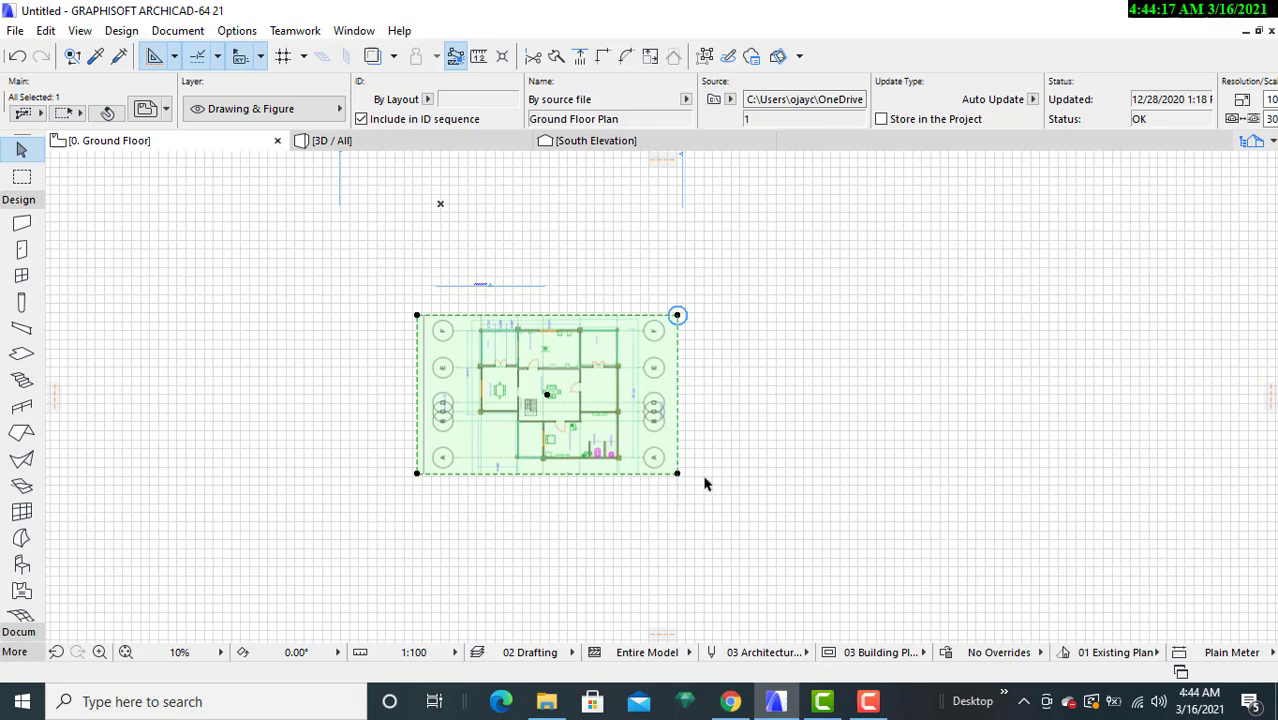